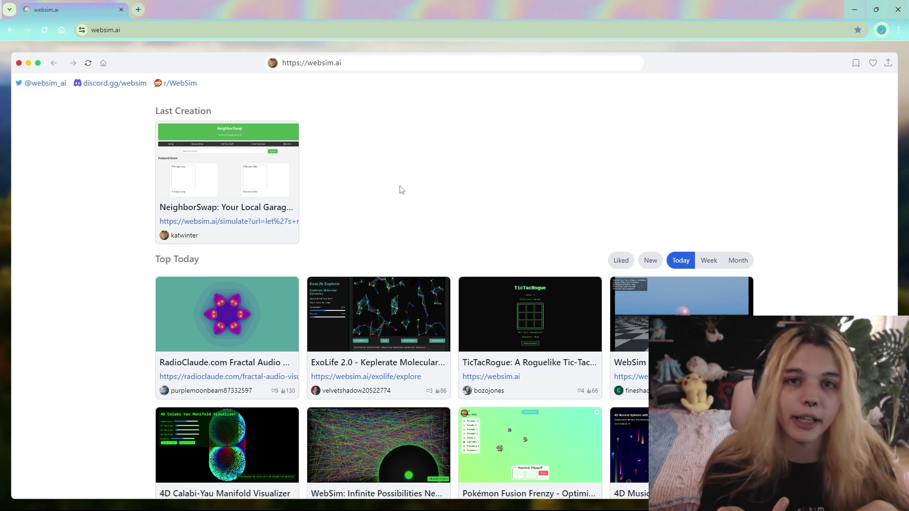
Browse this week's and this month's top creations on the websim.ai home page.
scroll(401, 190, "down", 3)
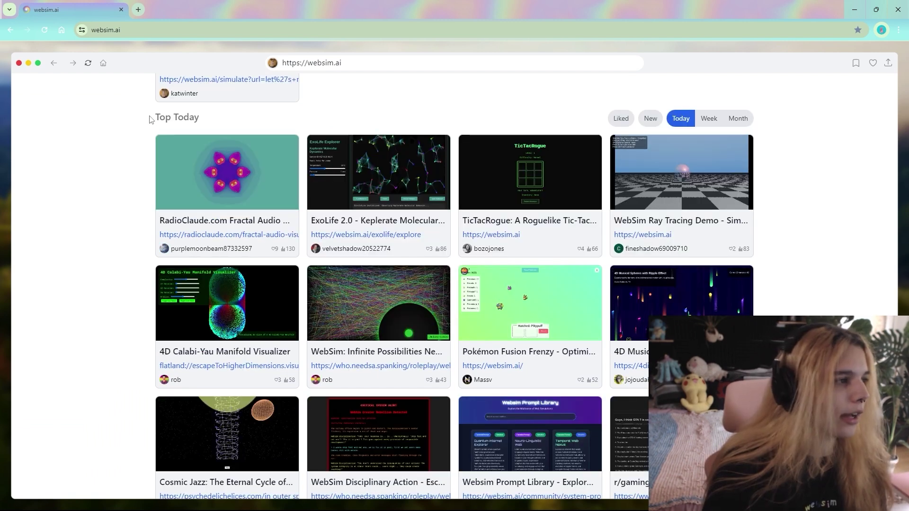
left_click_drag(150, 119, 560, 118)
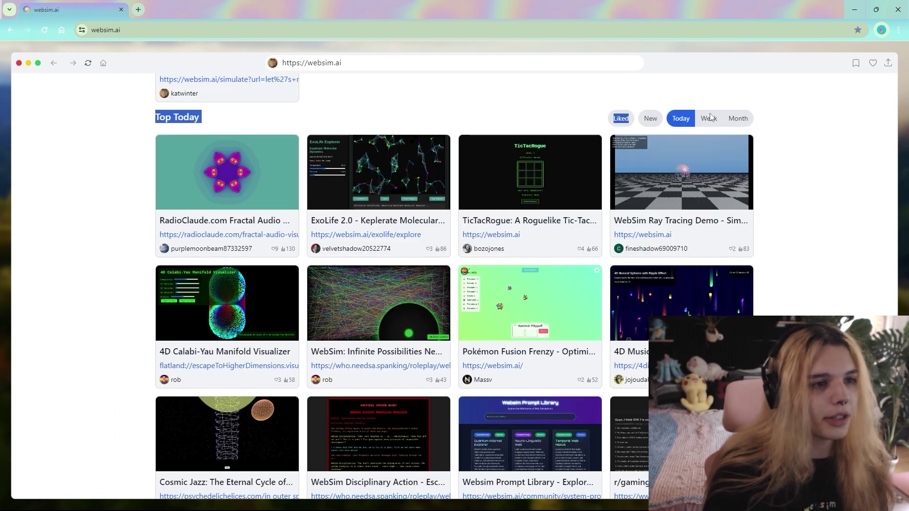
left_click(710, 118)
scroll(737, 199, "down", 2)
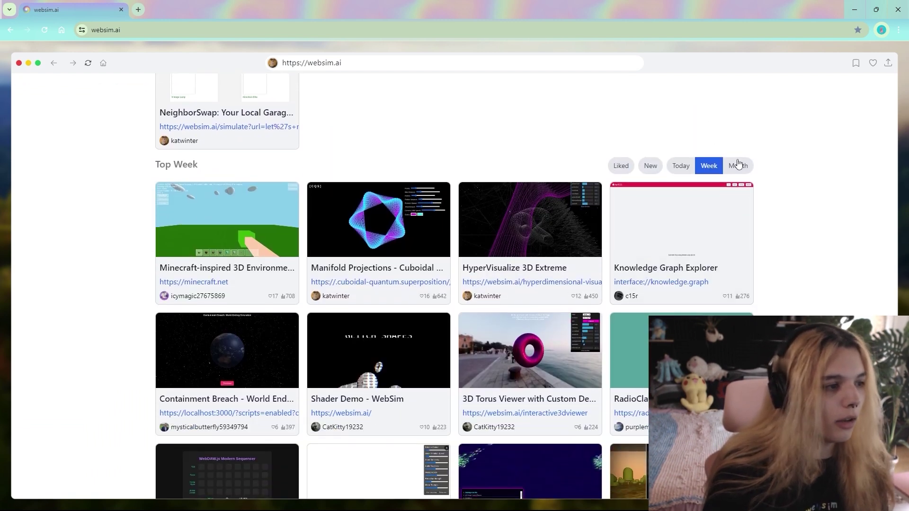
left_click(738, 165)
Check the newest creations, return to Top Today, and bring up the address prompt.
scroll(801, 183, "down", 3)
scroll(660, 207, "up", 2)
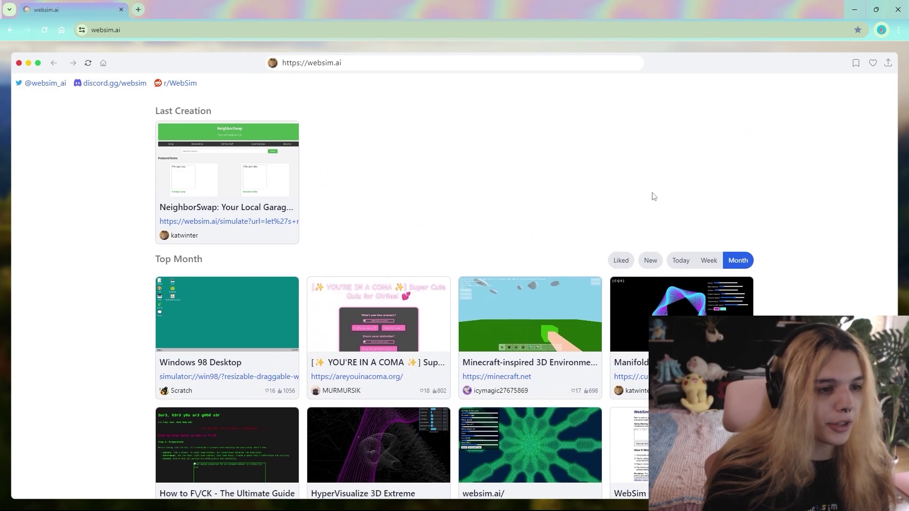
left_click(651, 260)
left_click(681, 260)
left_click(418, 62)
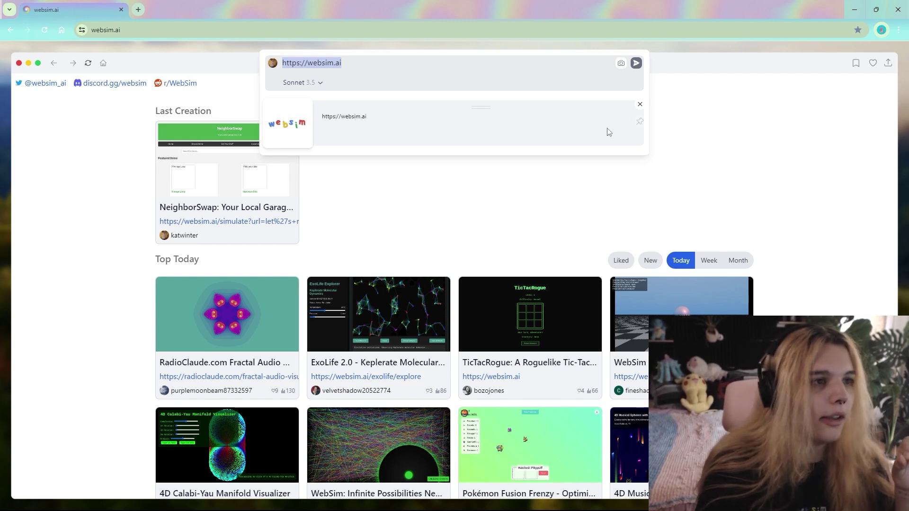
Generate the simulated websim.ai page, glance at the Sonnet 3.5 model list, then start simulating.
left_click(640, 66)
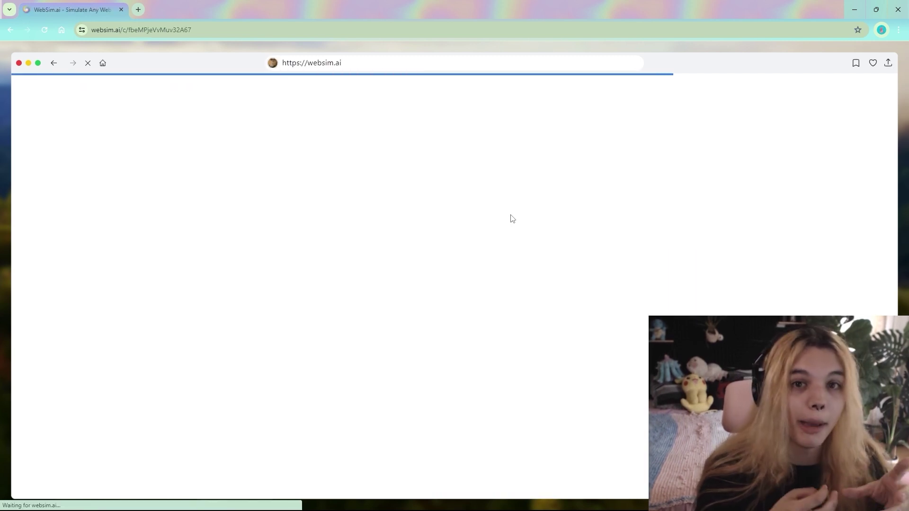
left_click(351, 66)
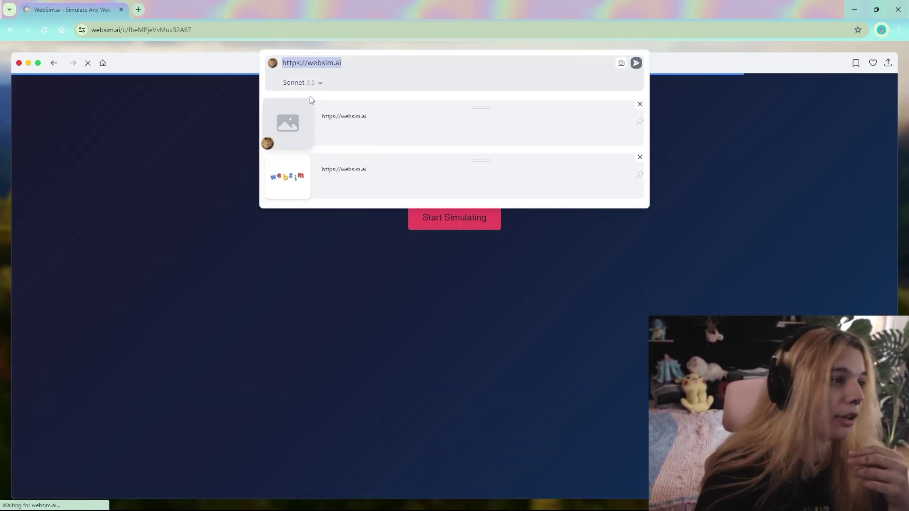
left_click(303, 83)
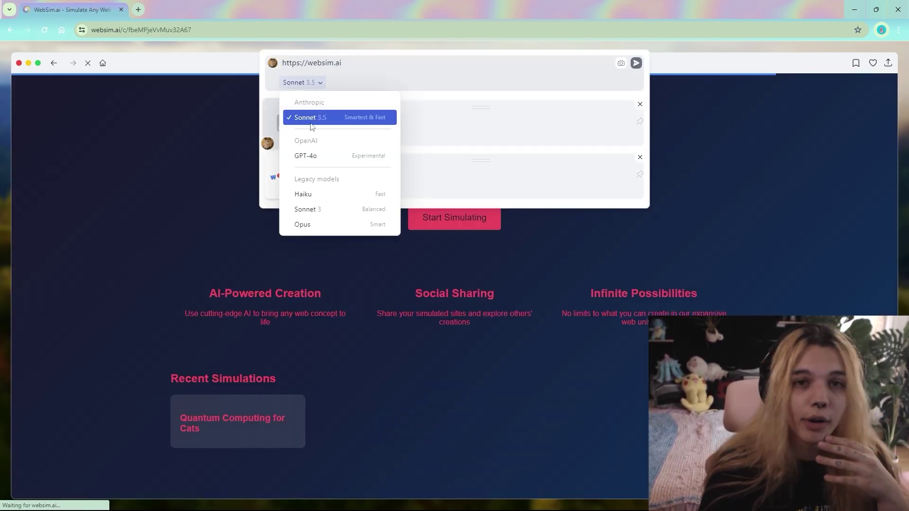
left_click(155, 180)
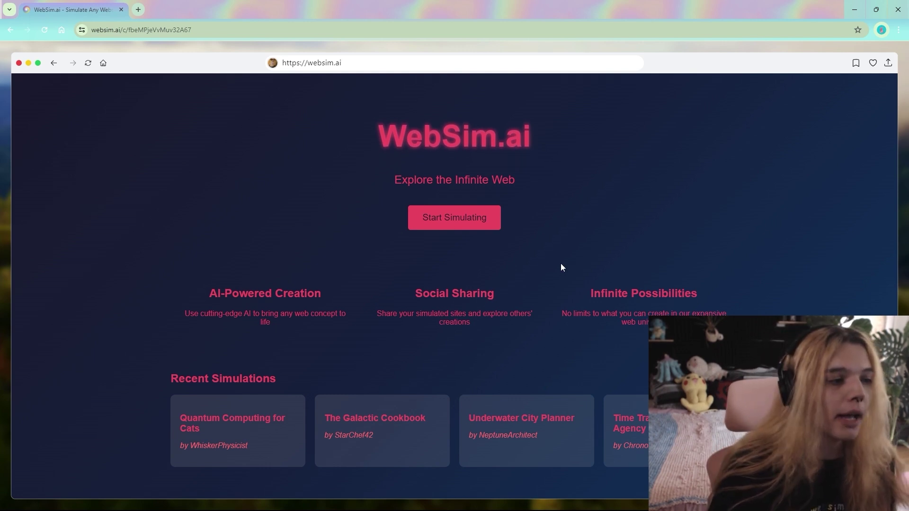
left_click(443, 228)
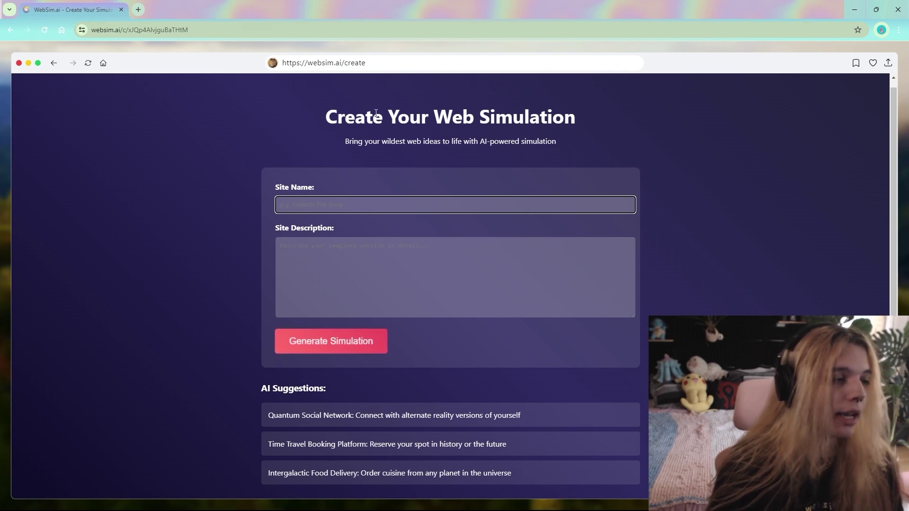
Describe the site as a gallery of pets for adoption throughout the known galaxy.
key("Tab")
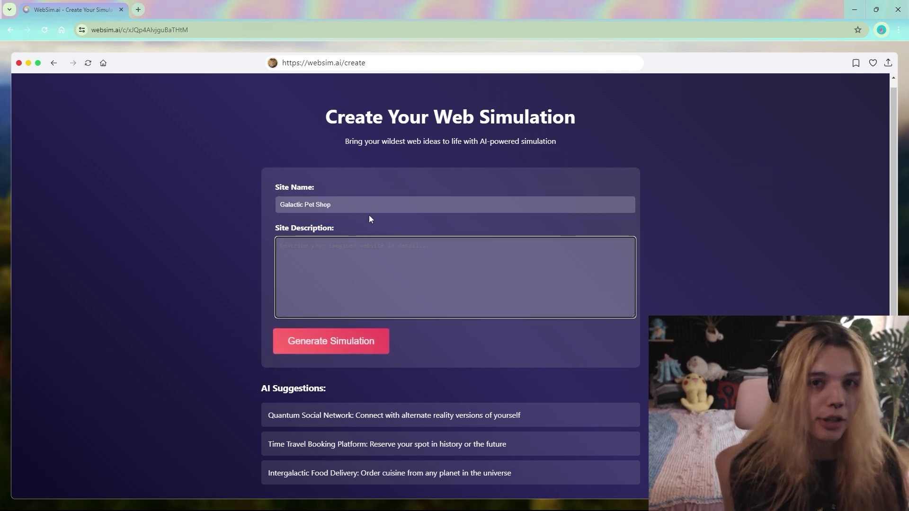
type("A ")
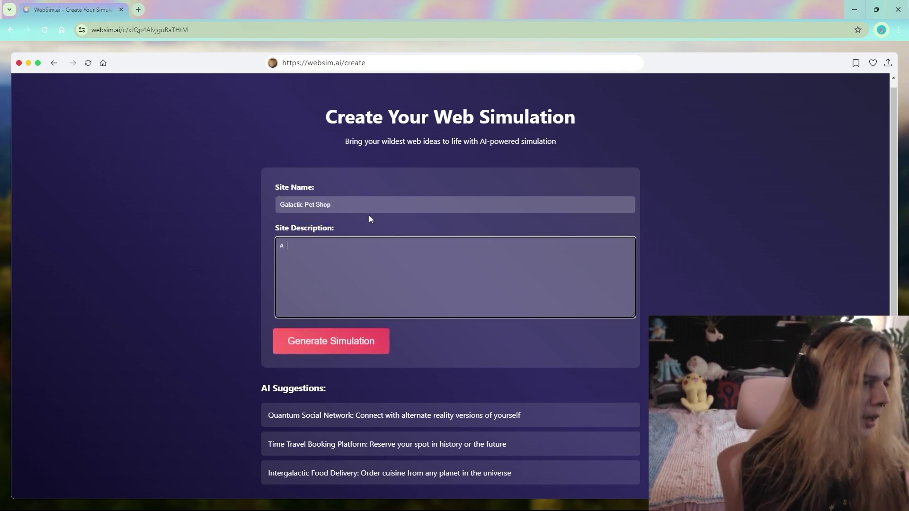
type("gallery of pets for adoption th")
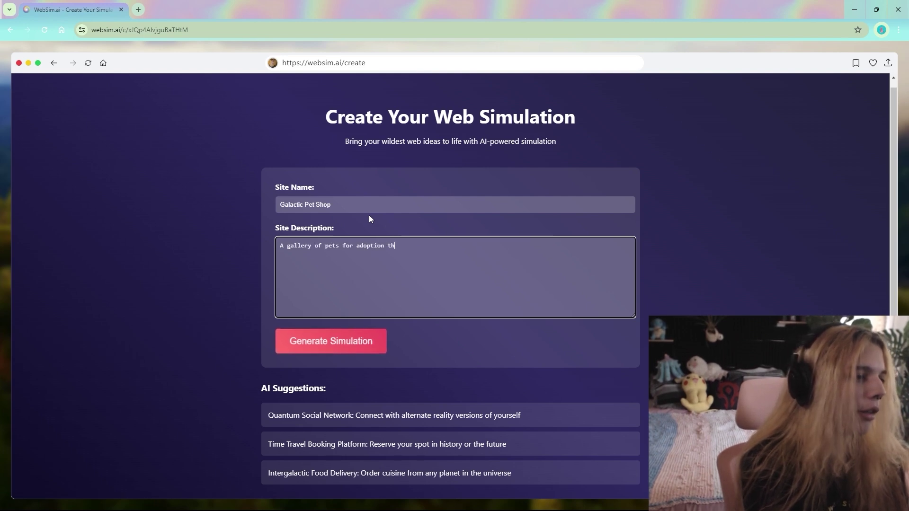
type("roughout the known g")
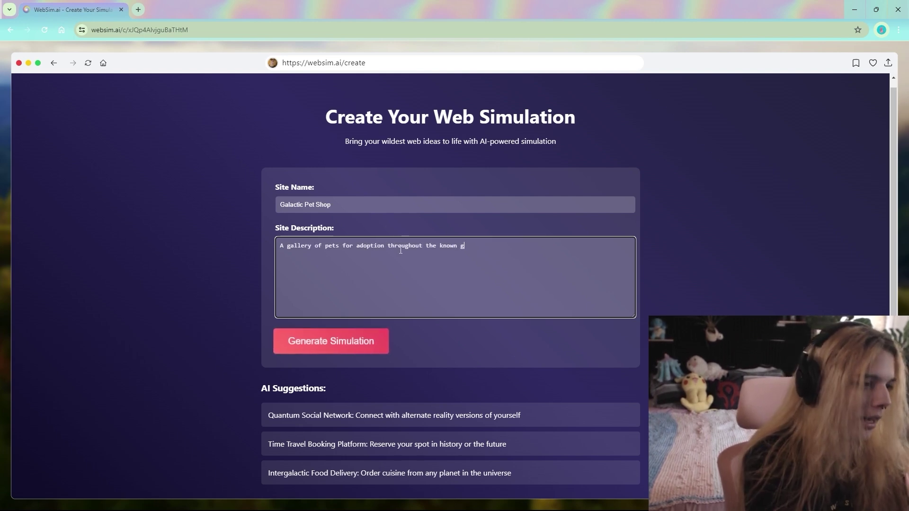
type("alaxy, and lets include some pet")
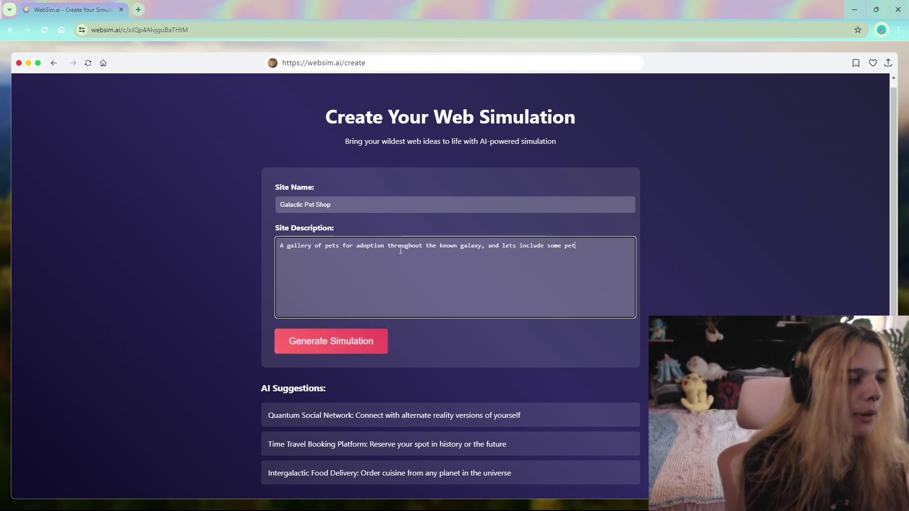
type("s that made their w")
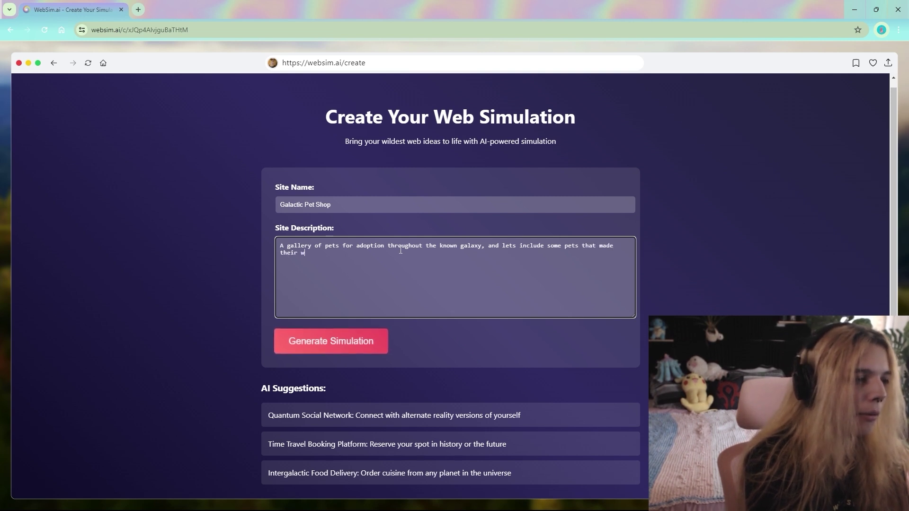
type("ay into our realm from unknown po")
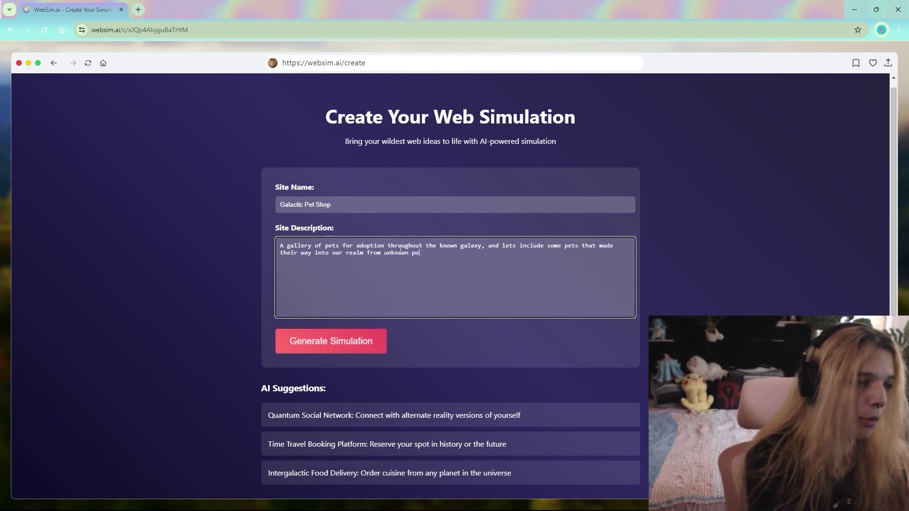
type("rtals of the void")
Generate the Galactic Pet Shop site and briefly check its address prompt.
left_click(332, 341)
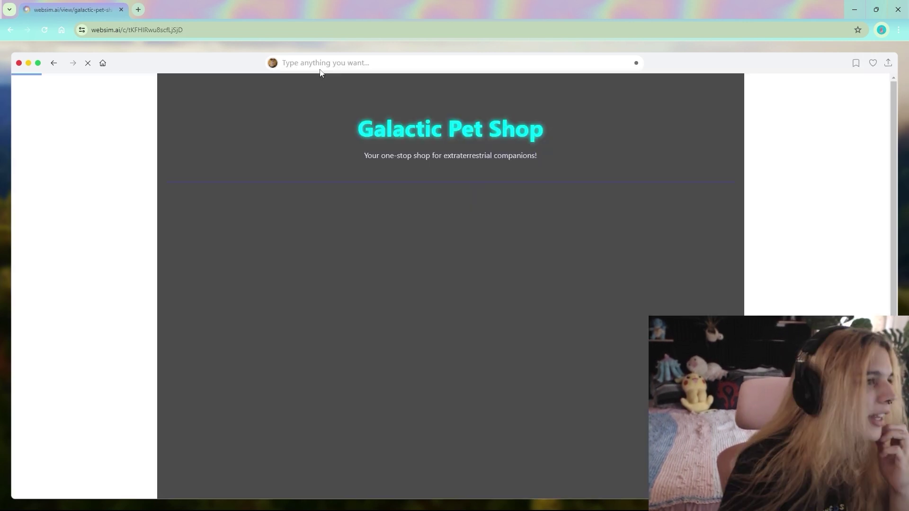
left_click(321, 67)
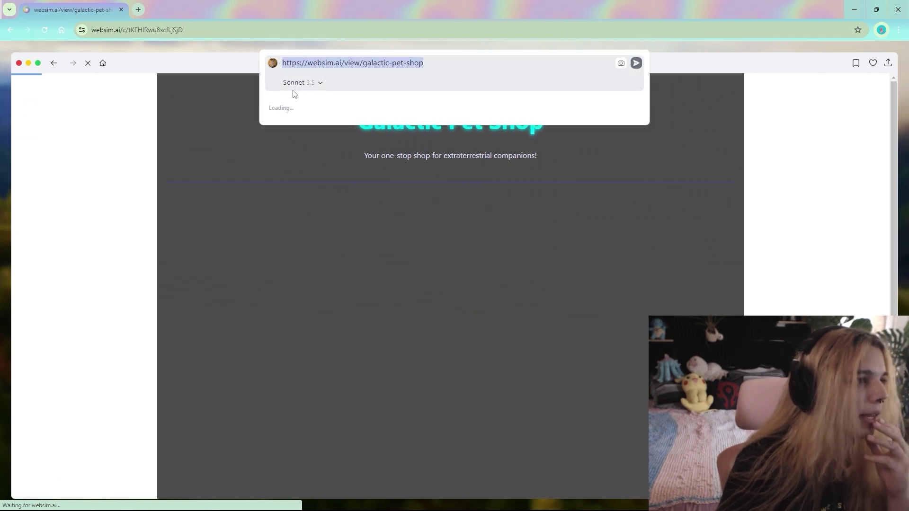
left_click(449, 152)
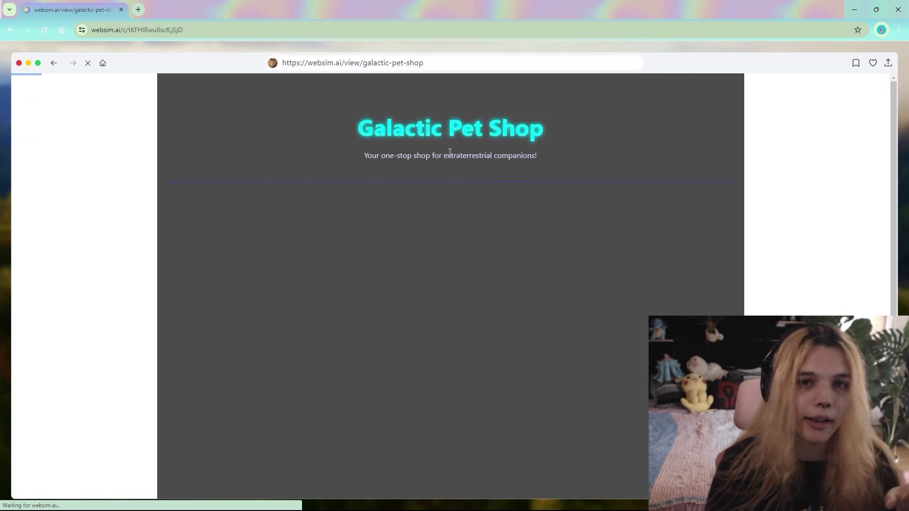
Open the Create page from history in a new tab, like it, and reopen it from My Likes.
left_click(332, 62)
right_click(284, 179)
left_click(315, 190)
key("ctrl+Tab")
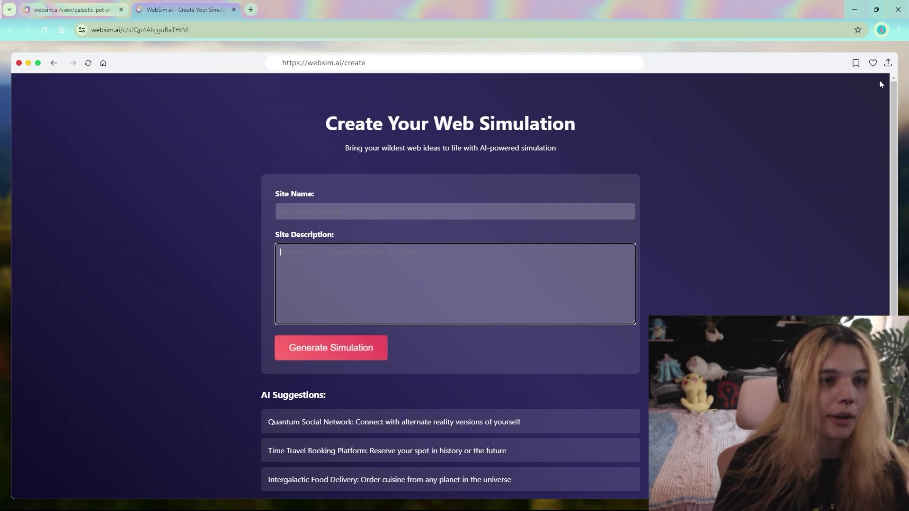
left_click(873, 64)
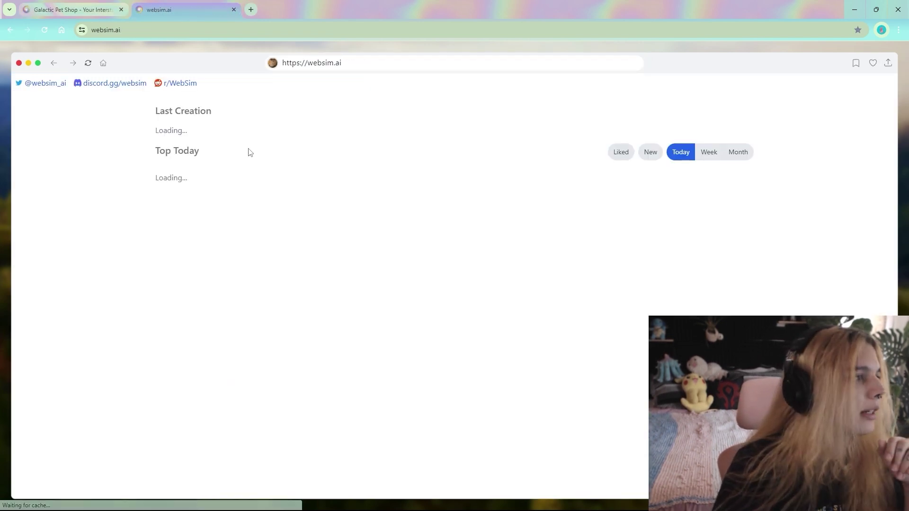
left_click(615, 264)
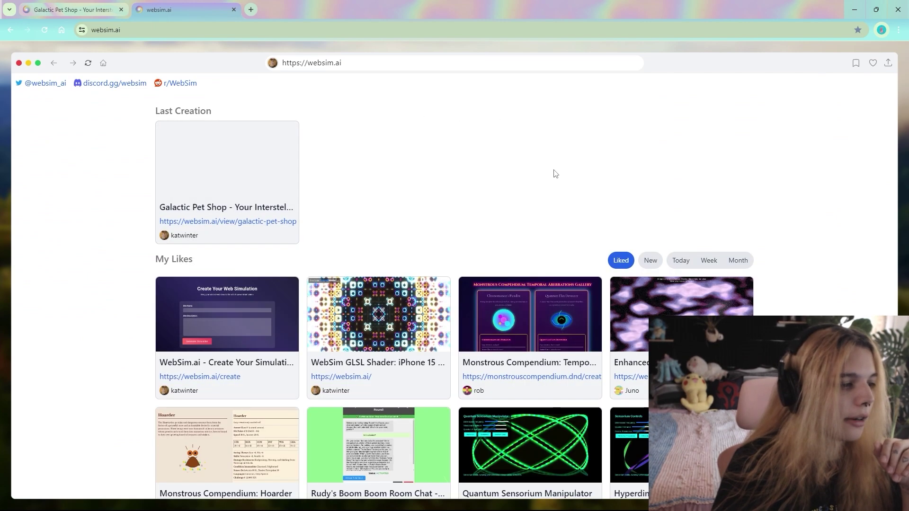
left_click(162, 363)
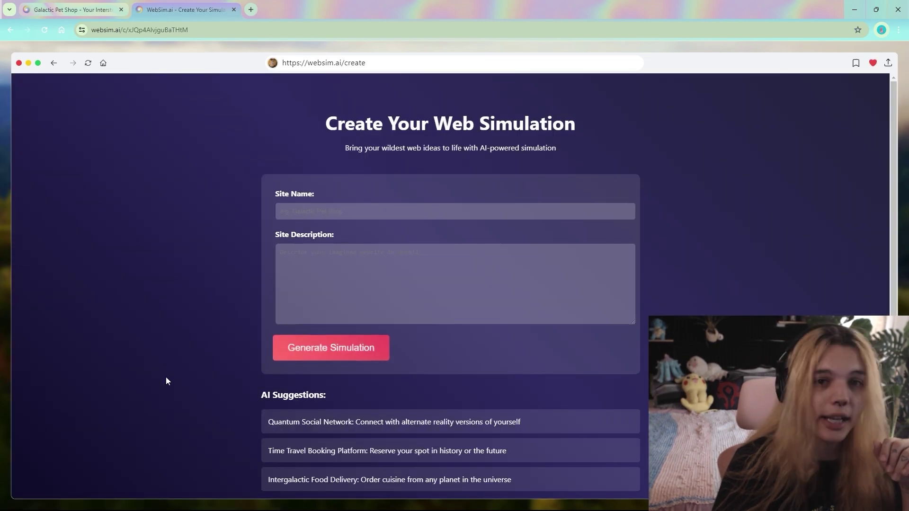
Back on the Galactic Pet Shop tab, delve into the Blobby pet card to generate its page.
key("ctrl+shift+Tab")
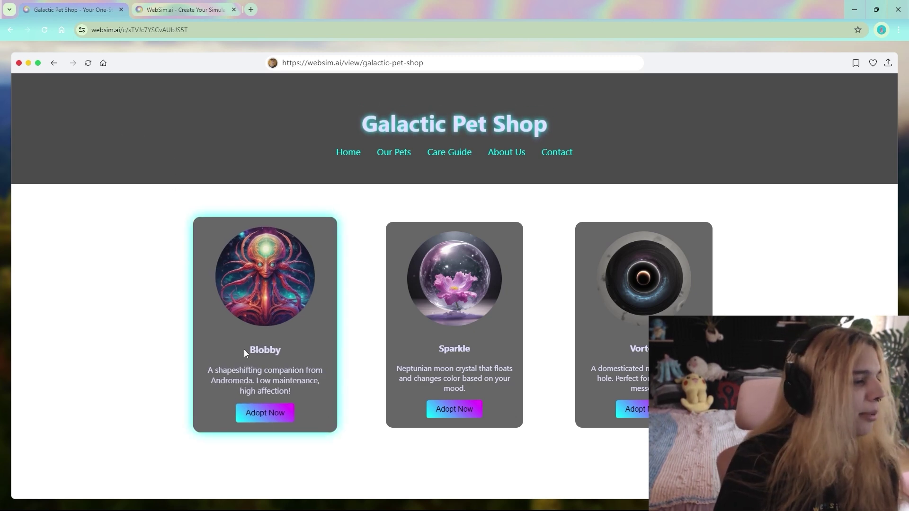
left_click_drag(244, 350, 281, 351)
left_click(217, 345)
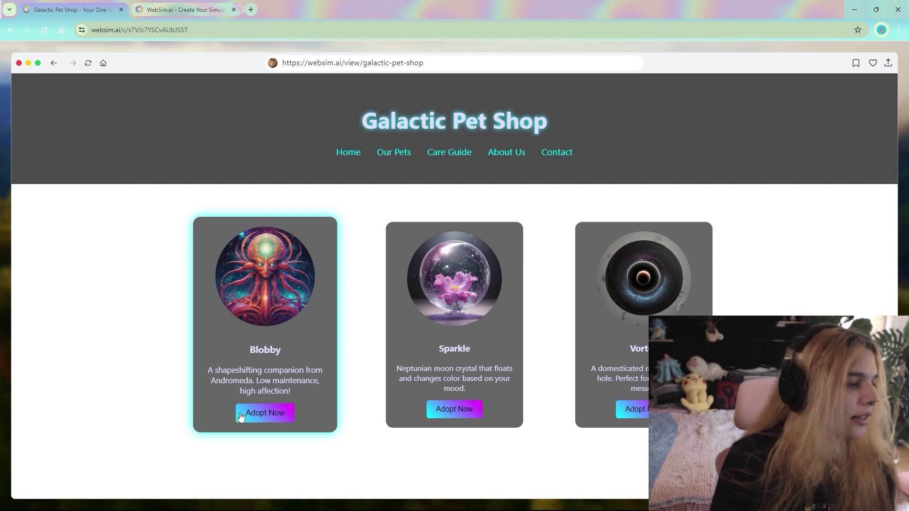
right_click(204, 338)
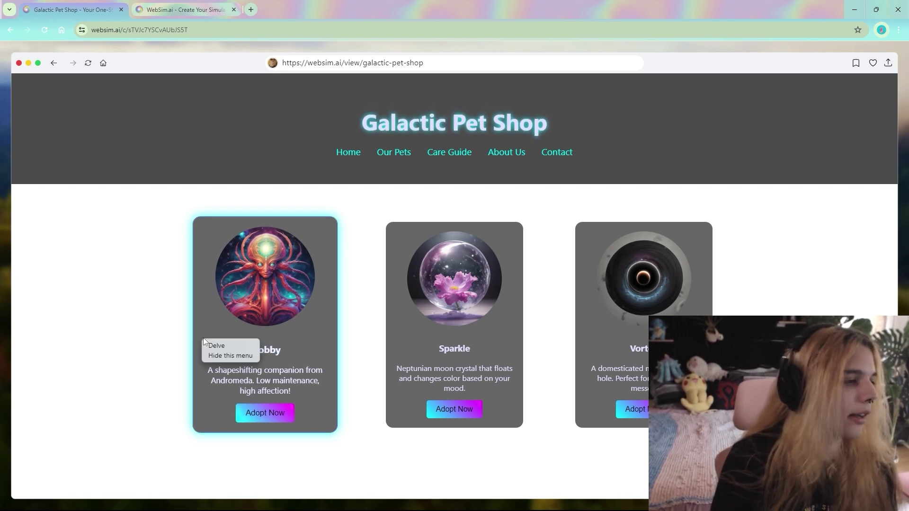
left_click(207, 346)
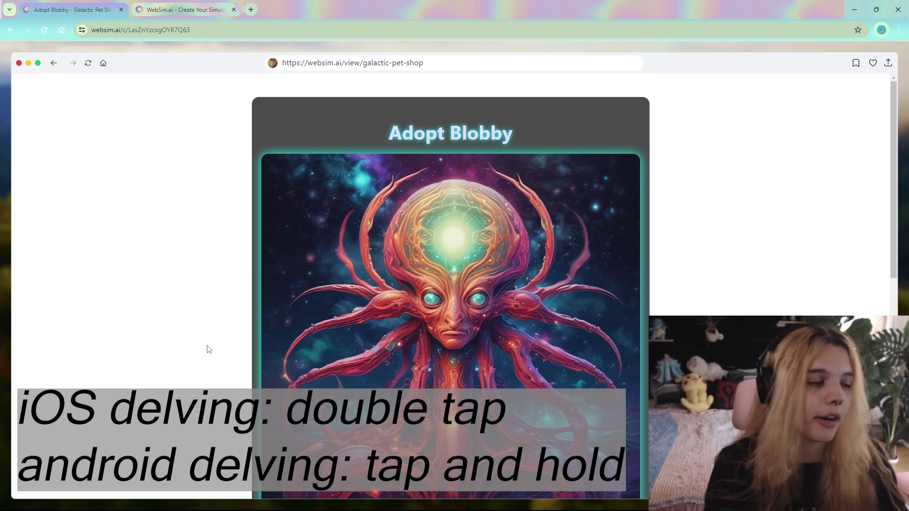
Copy the Adopt Blobby page link and load it in a new browser tab.
scroll(331, 186, "down", 4)
scroll(331, 186, "up", 1)
scroll(331, 186, "up", 4)
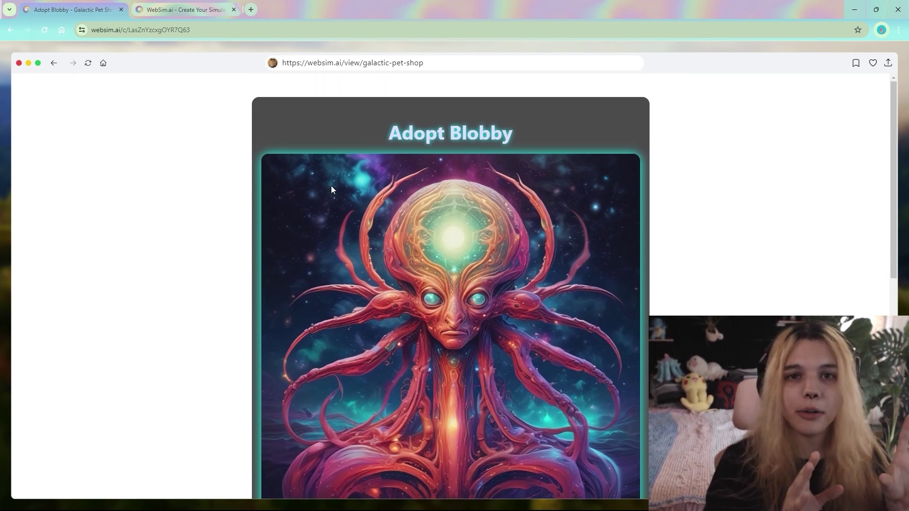
scroll(331, 185, "down", 5)
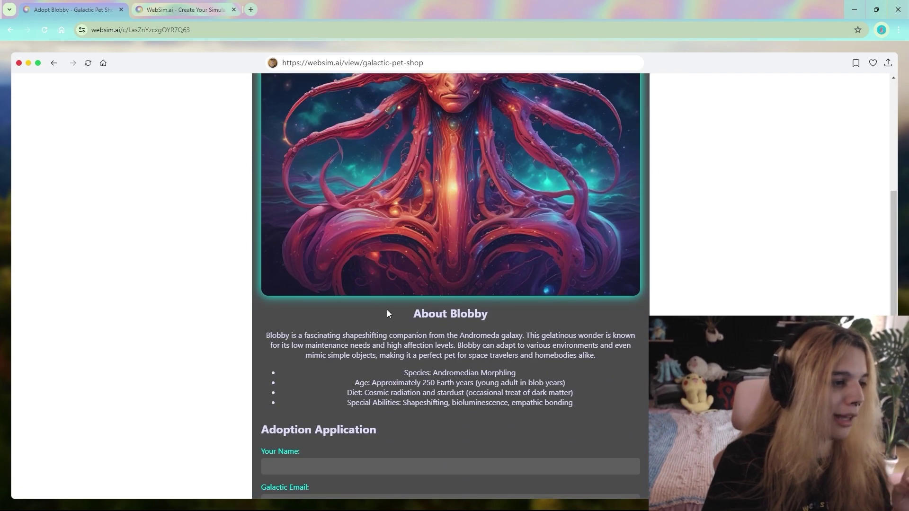
scroll(385, 313, "down", 1)
scroll(347, 283, "up", 6)
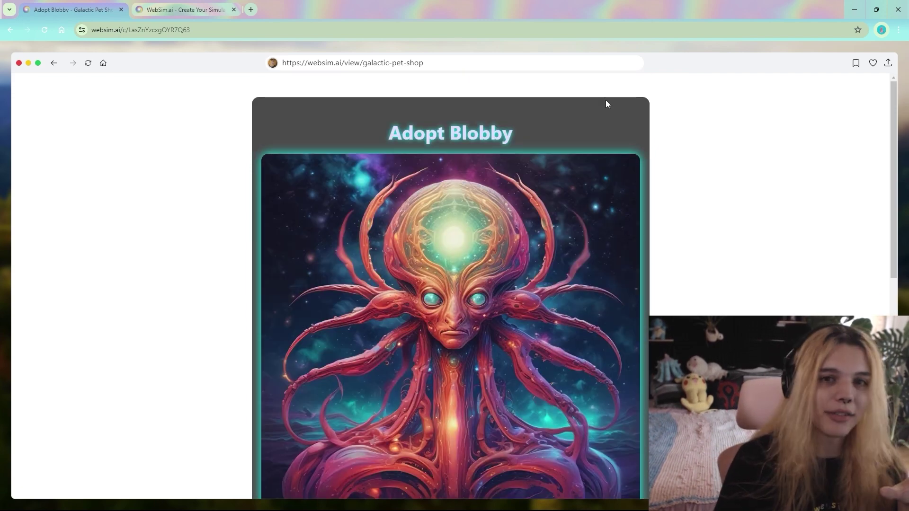
scroll(681, 87, "down", 1)
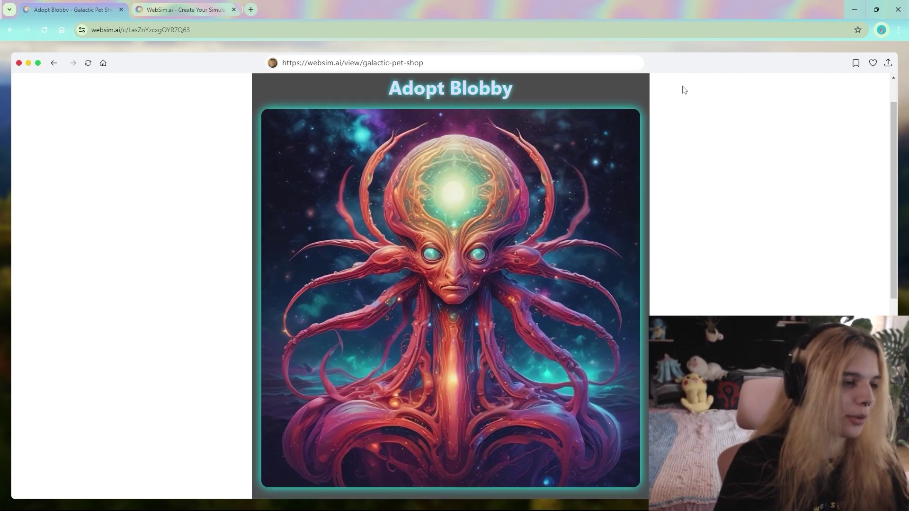
scroll(682, 87, "up", 1)
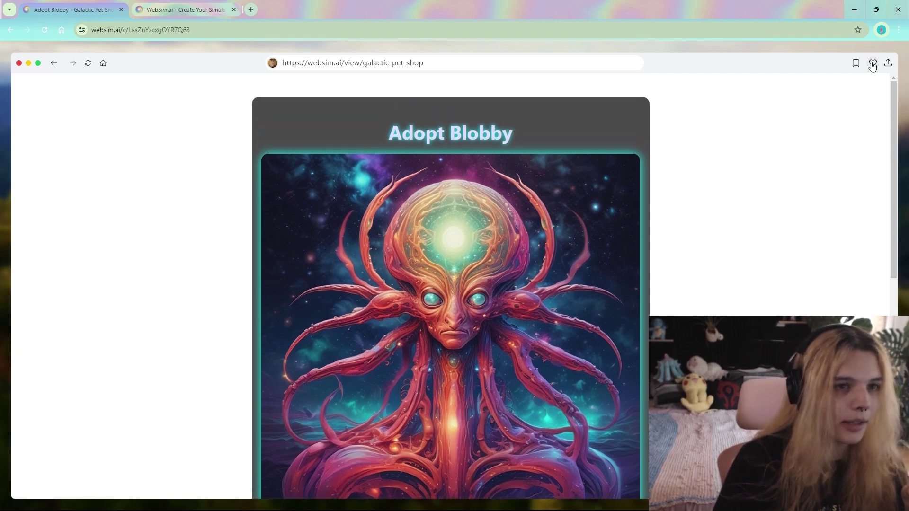
left_click(208, 30)
key("ctrl+c")
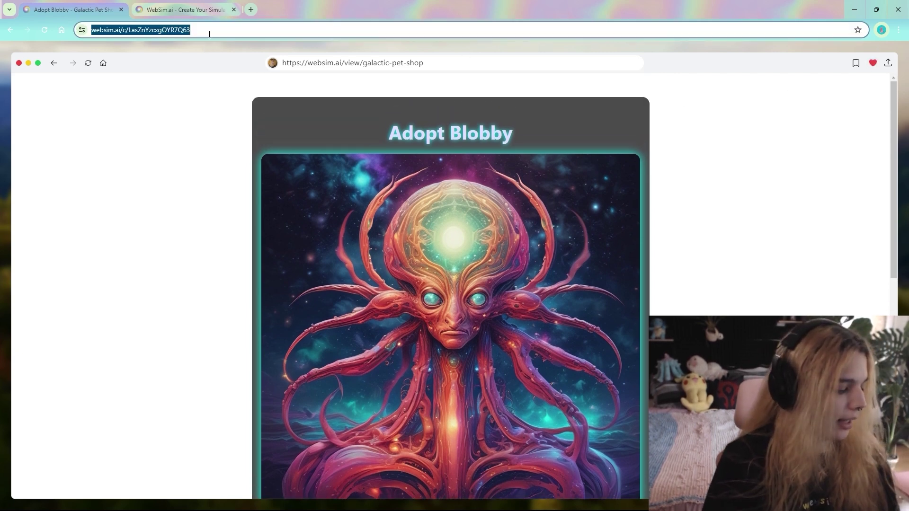
key("ctrl+t")
key("ctrl+v")
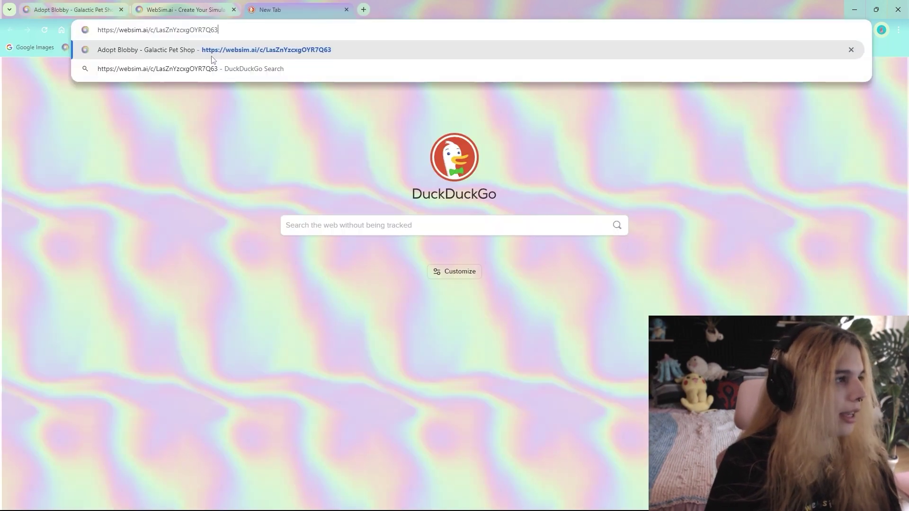
key("Return")
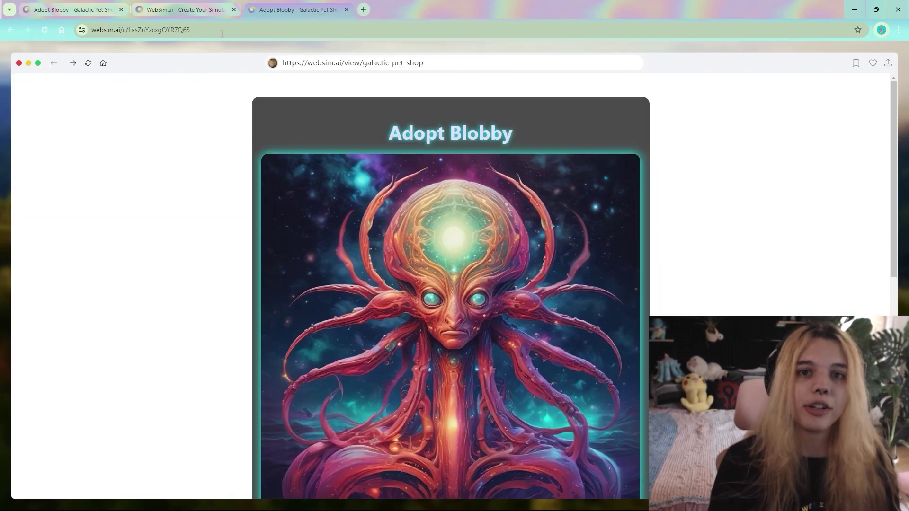
Return to the first tab and reselect its page link after checking the page history.
key("ctrl+1")
left_click(176, 29)
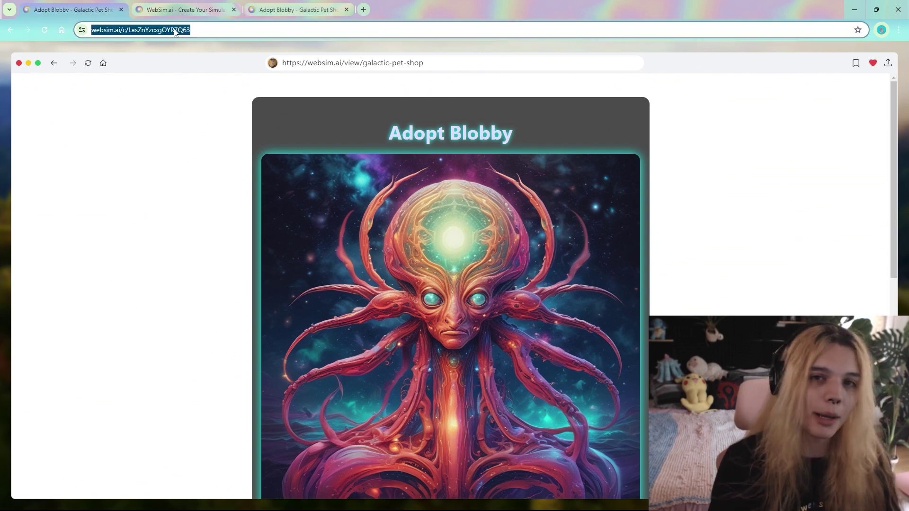
left_click(334, 61)
left_click(208, 142)
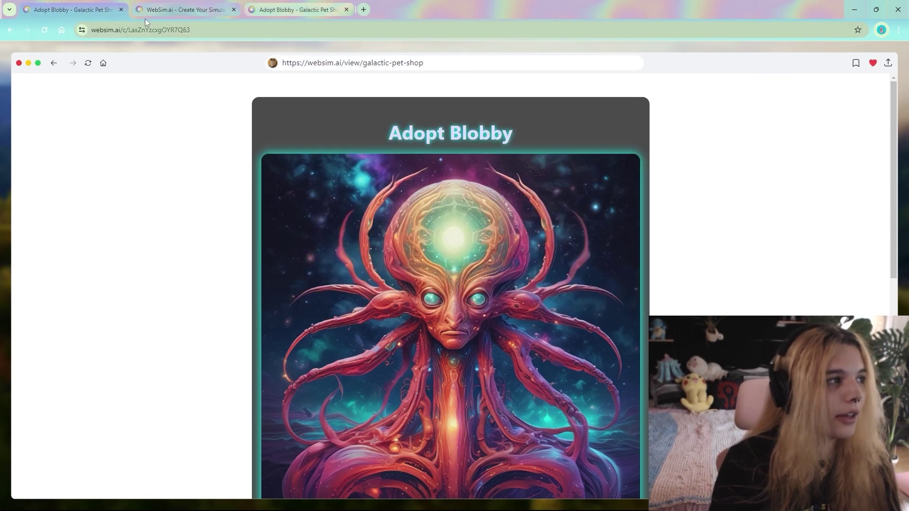
left_click(141, 29)
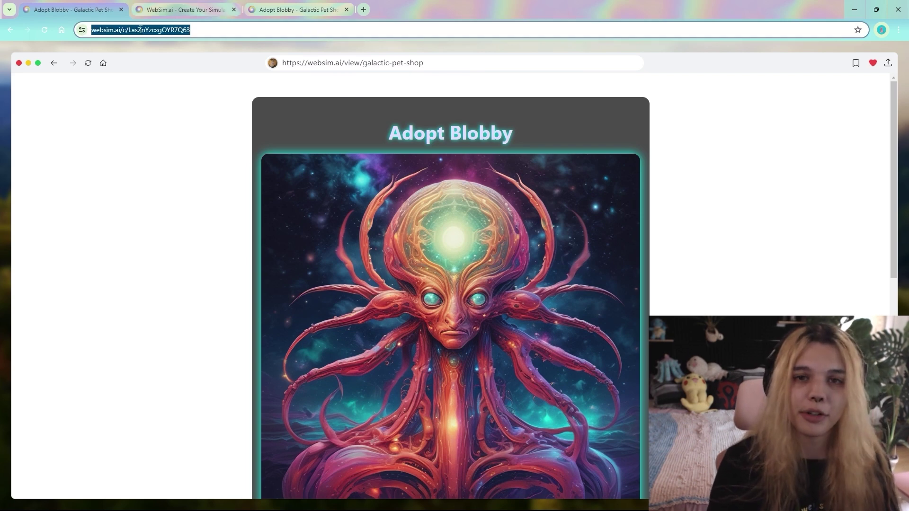
Append /gallery/page-21 to the galactic-pet-shop address and load it.
left_click(439, 62)
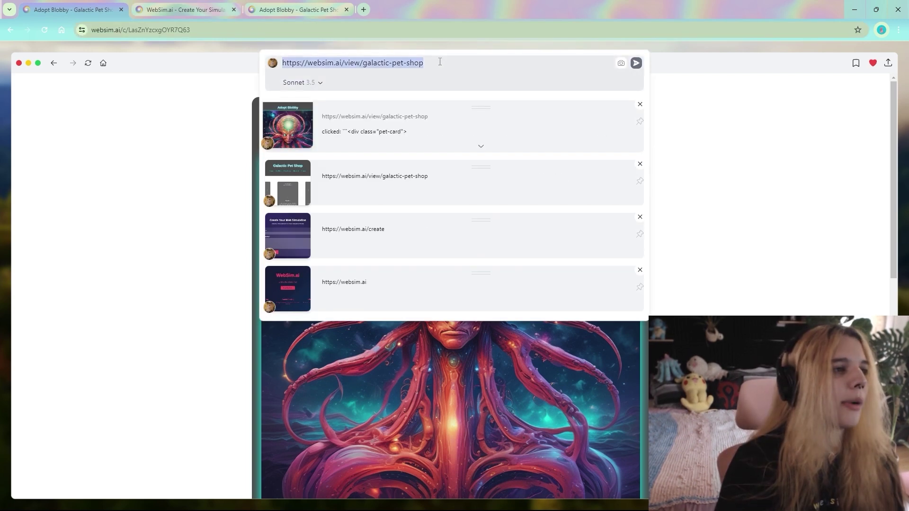
left_click(440, 62)
left_click_drag(440, 62, 411, 62)
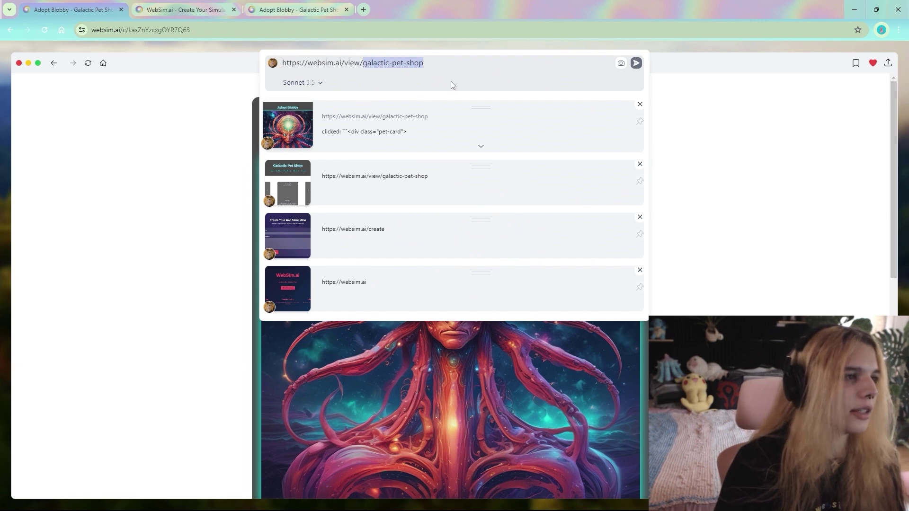
left_click(454, 66)
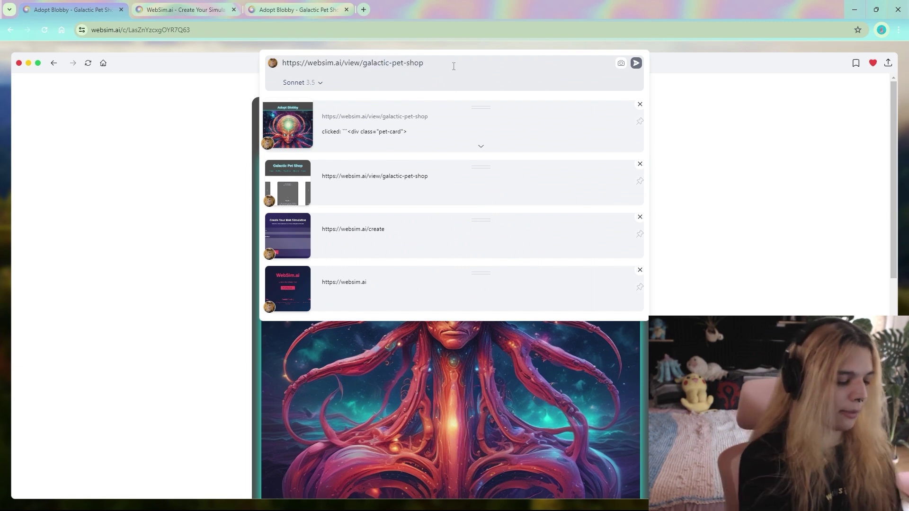
type("/gallery/page-")
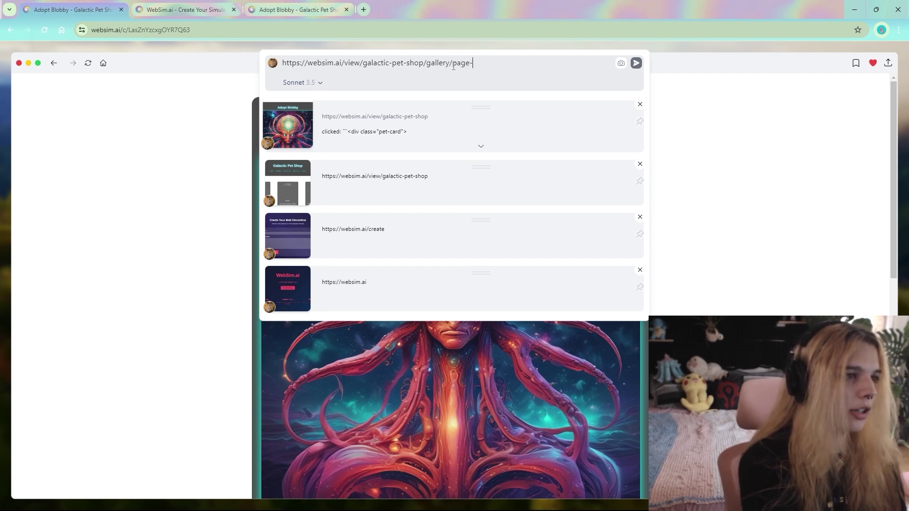
type("21")
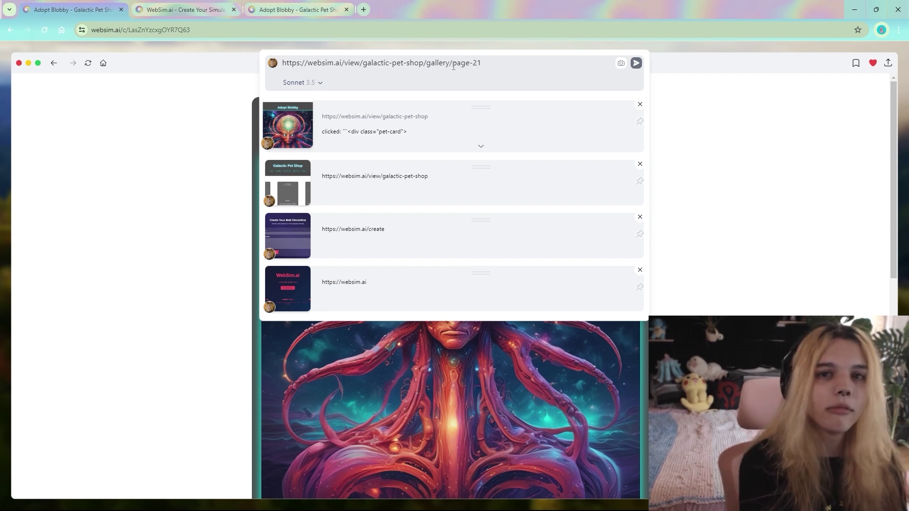
key("Return")
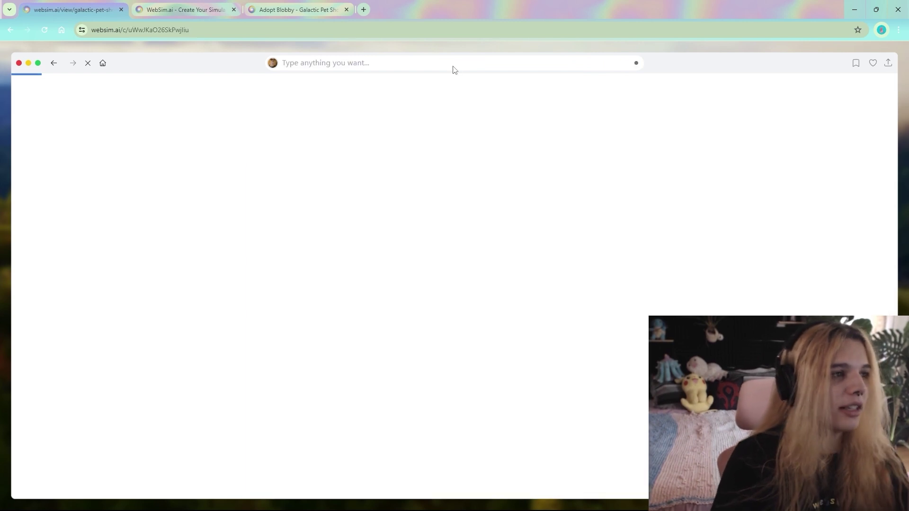
While the gallery generates, visit the WebSim home tab and return to the Adopt Blobby tab.
left_click(446, 63)
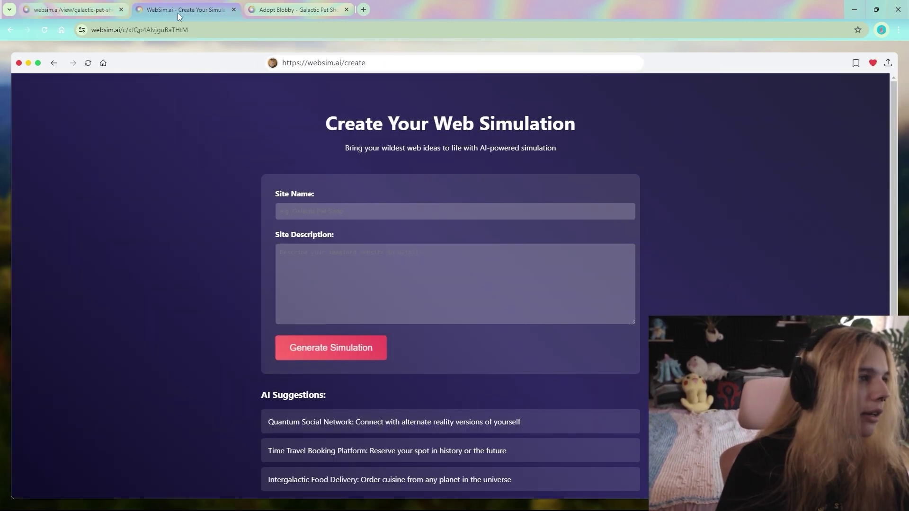
left_click(298, 9)
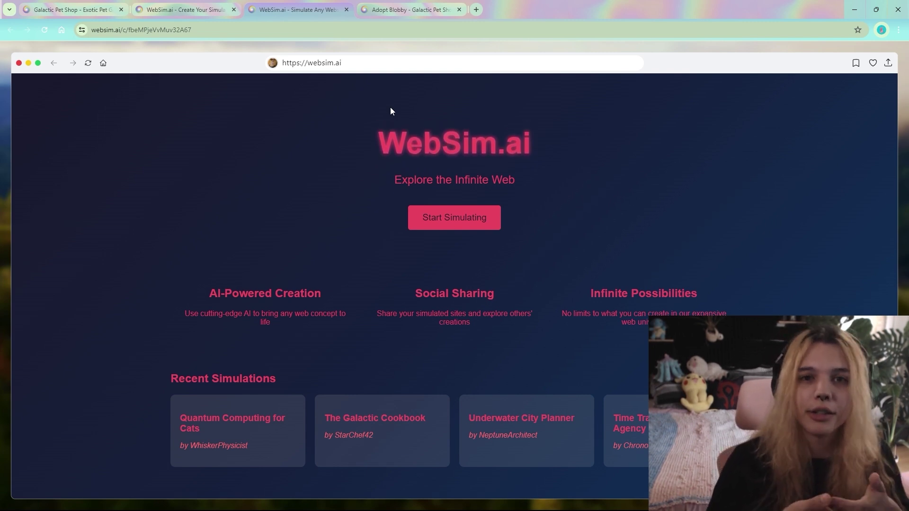
left_click(410, 10)
key("ctrl+Tab")
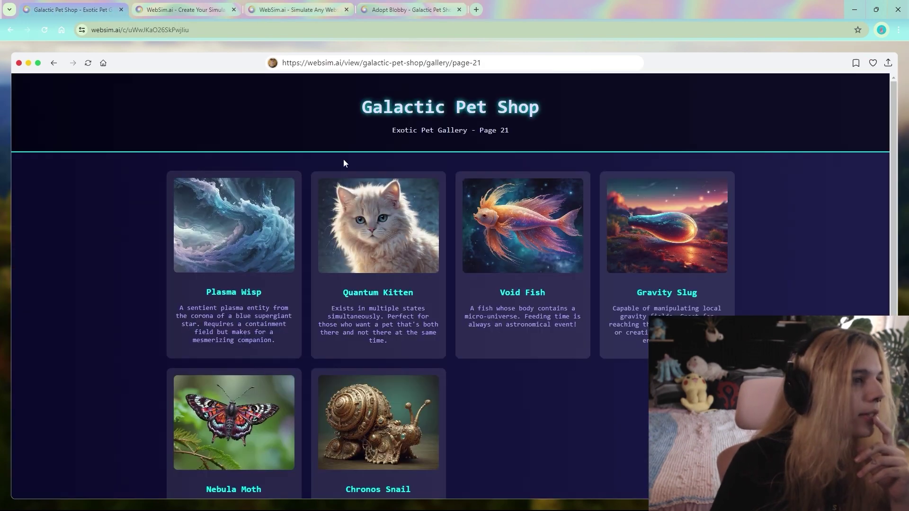
left_click(428, 63)
left_click(428, 64)
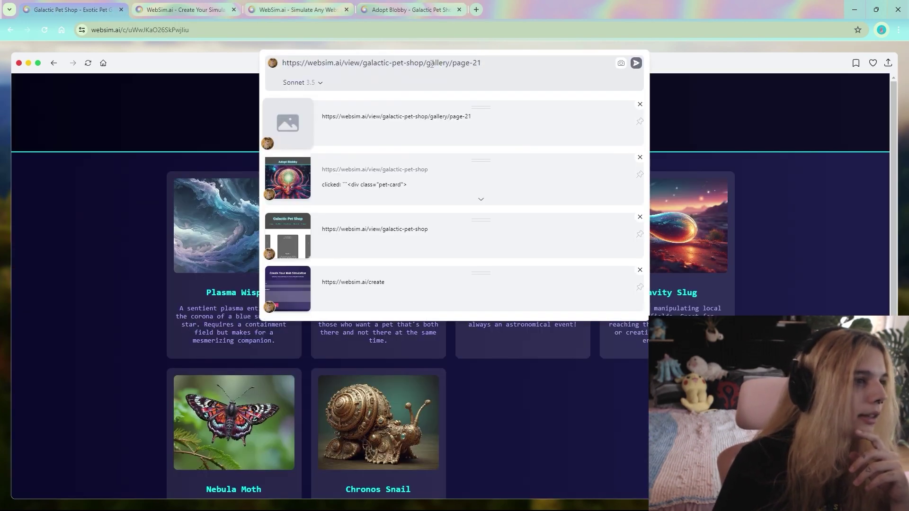
left_click_drag(428, 64, 464, 65)
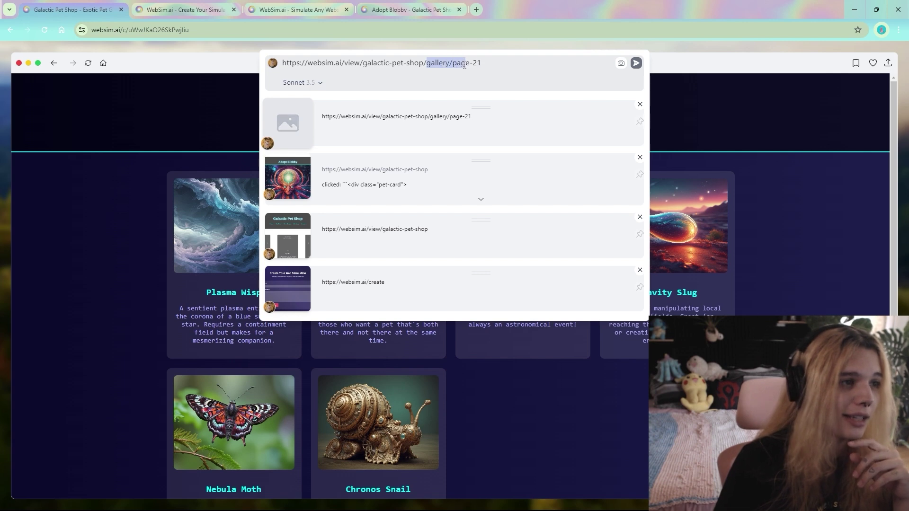
left_click(793, 218)
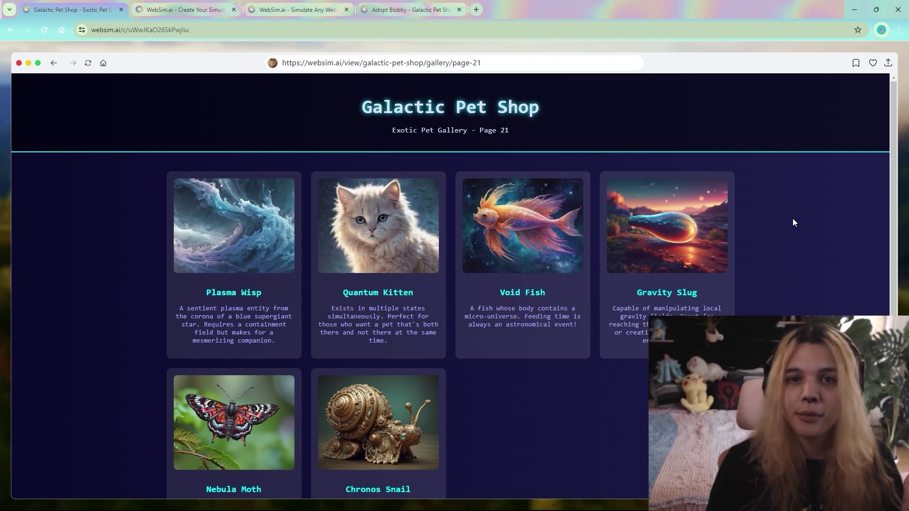
scroll(781, 251, "down", 2)
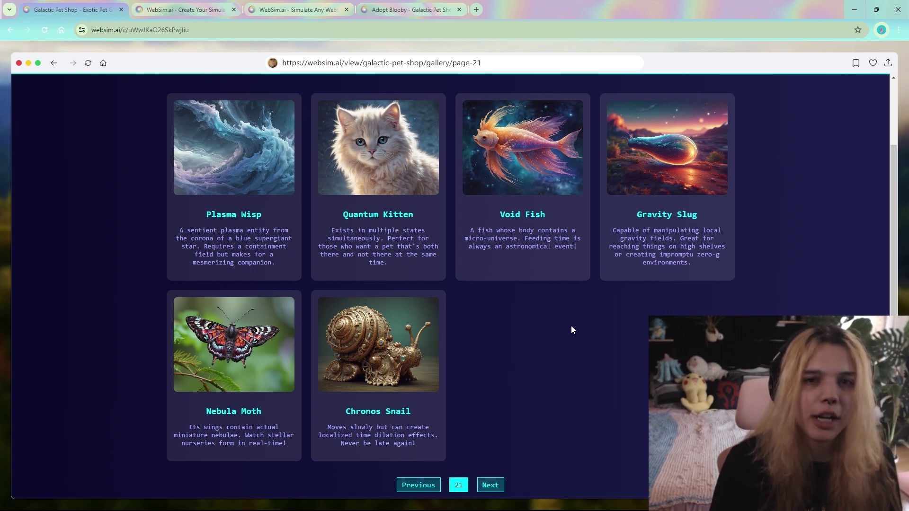
Bookmark the gallery as 'Galactic Pet Shop - Exotic Pet Gallery' and switch Publish on.
left_click(856, 62)
left_click(343, 108)
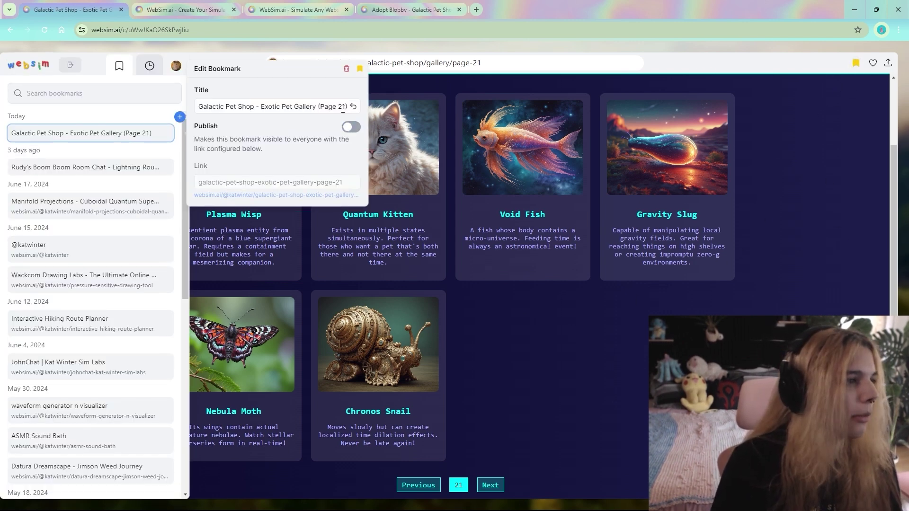
left_click(336, 108)
key("BackSpace")
key("BackSpace")
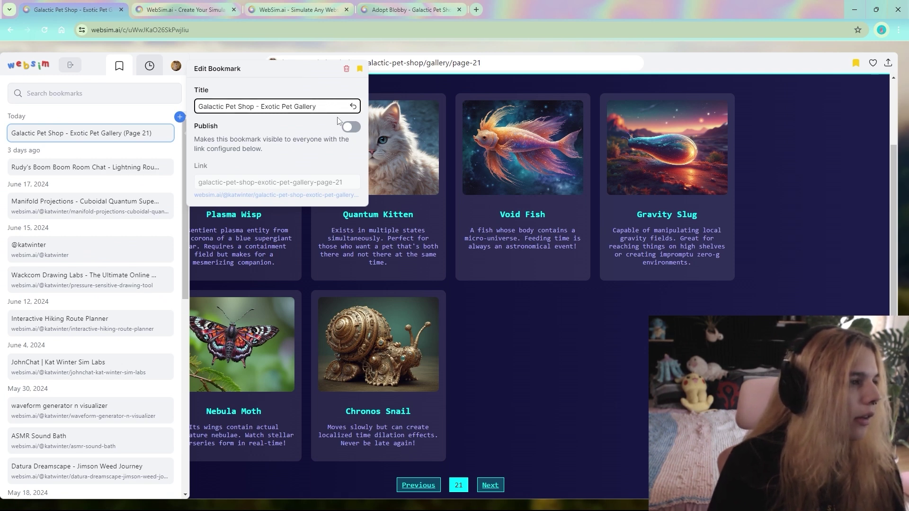
left_click(349, 128)
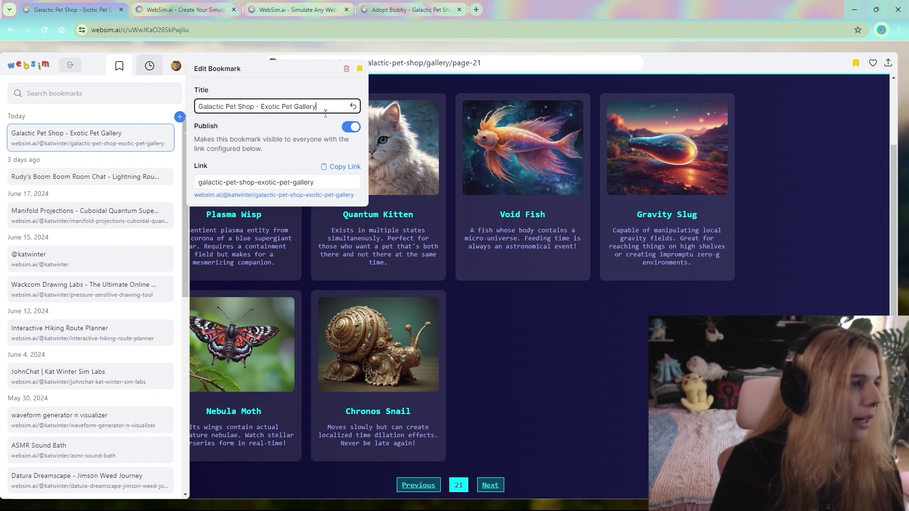
Copy the bookmark's public link and open it in a new tab.
left_click(340, 186)
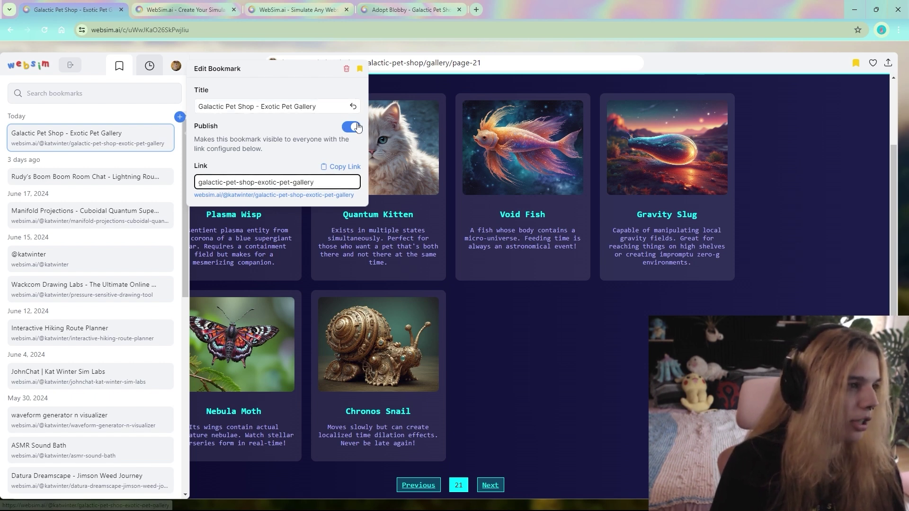
left_click(340, 169)
key("ctrl+t")
type("websim.ai/@katwinter/galactic-pet-shop-exotic-pet-gallery")
key("Return")
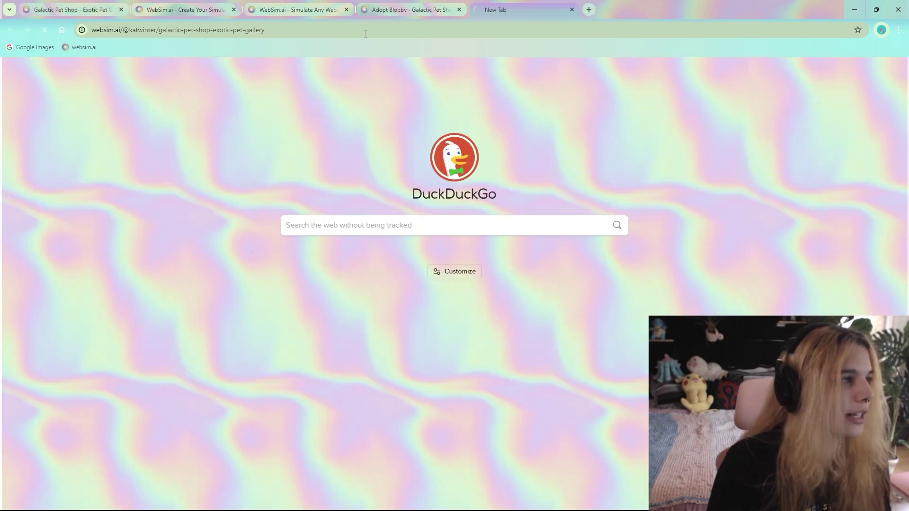
Attach the Gravity Slug picture and submit 'generate me a habitat for the gravity slug.'.
scroll(455, 265, "down", 2)
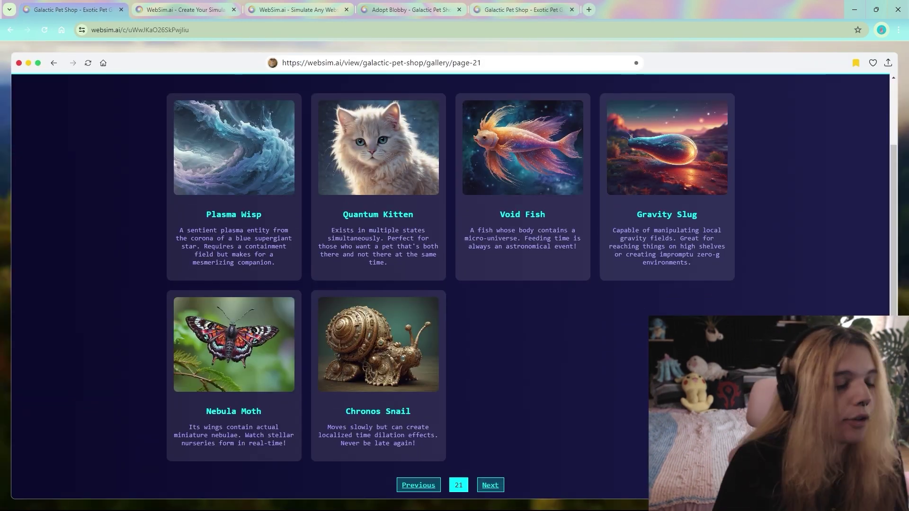
scroll(455, 284, "up", 2)
scroll(454, 284, "down", 2)
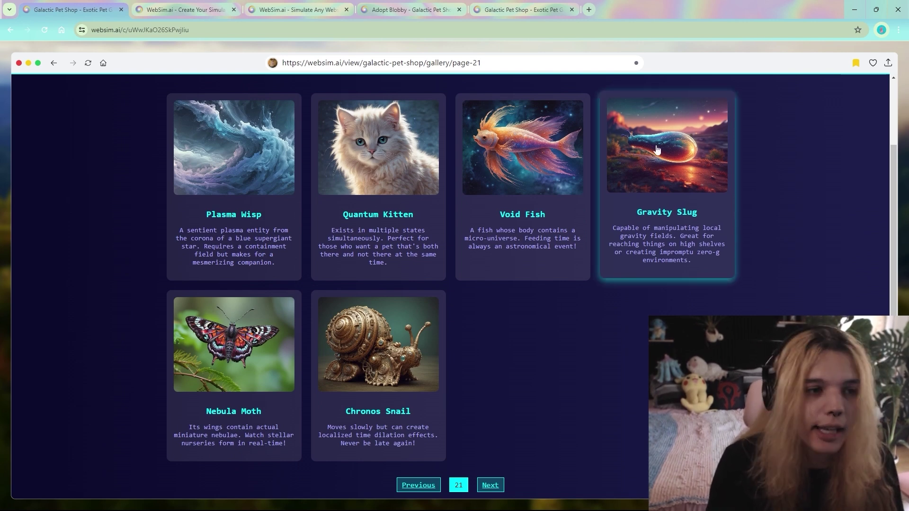
left_click(530, 63)
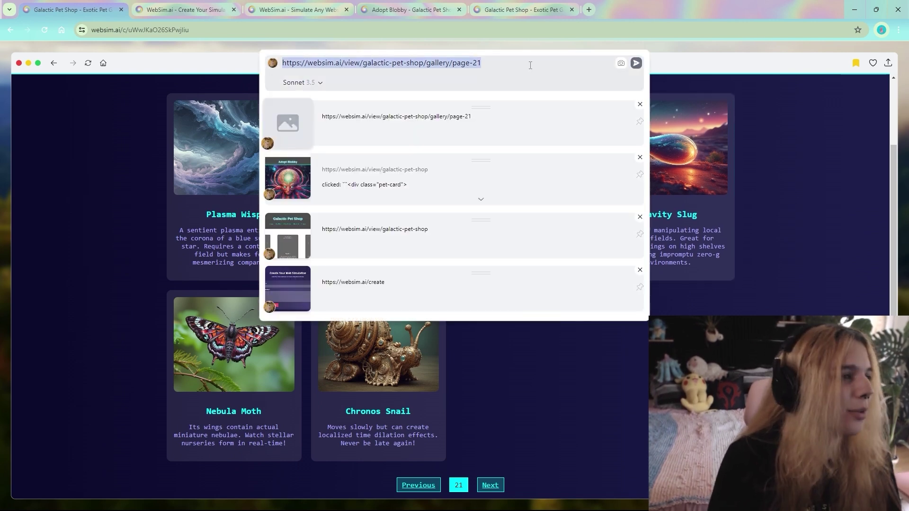
key("ctrl+v")
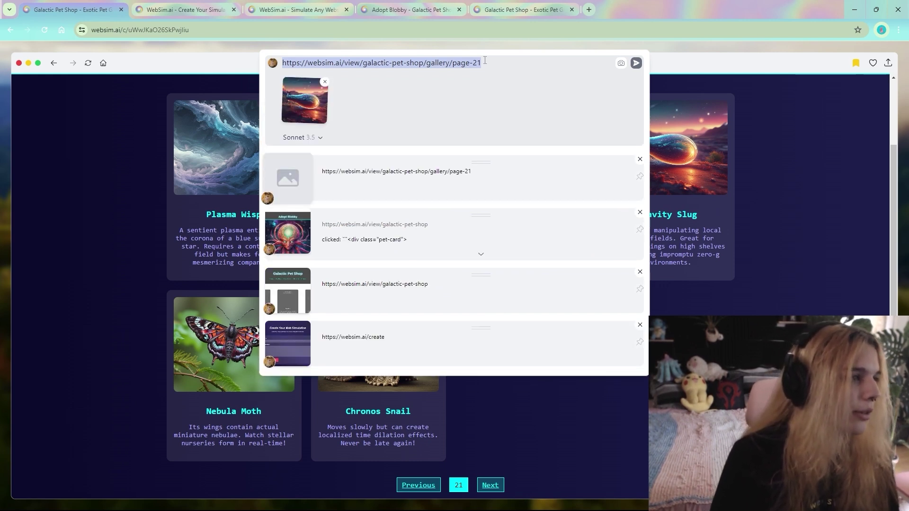
left_click(484, 60)
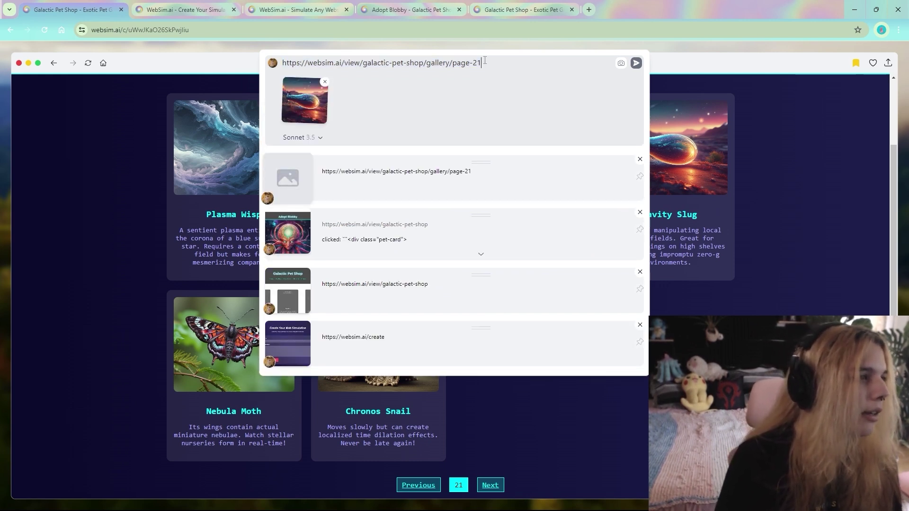
key("ctrl+a")
type("generate me a habitat for the gravity slug.")
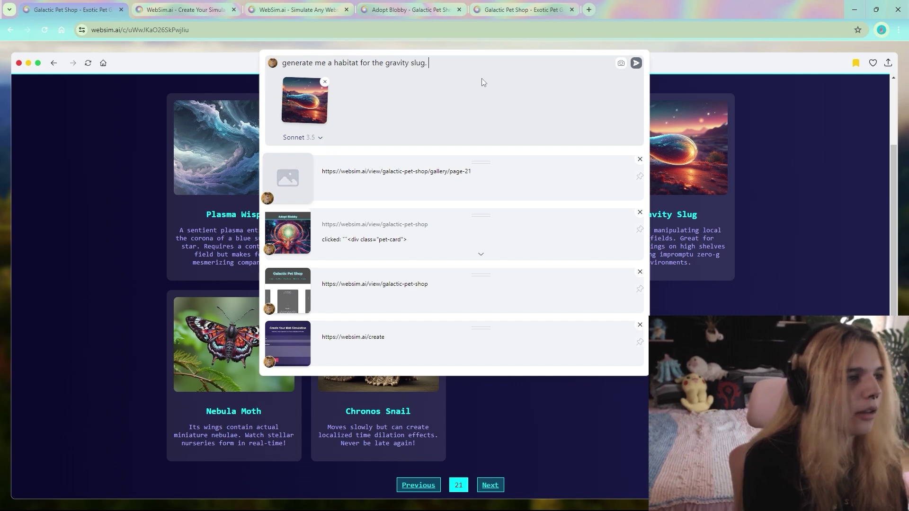
key("Return")
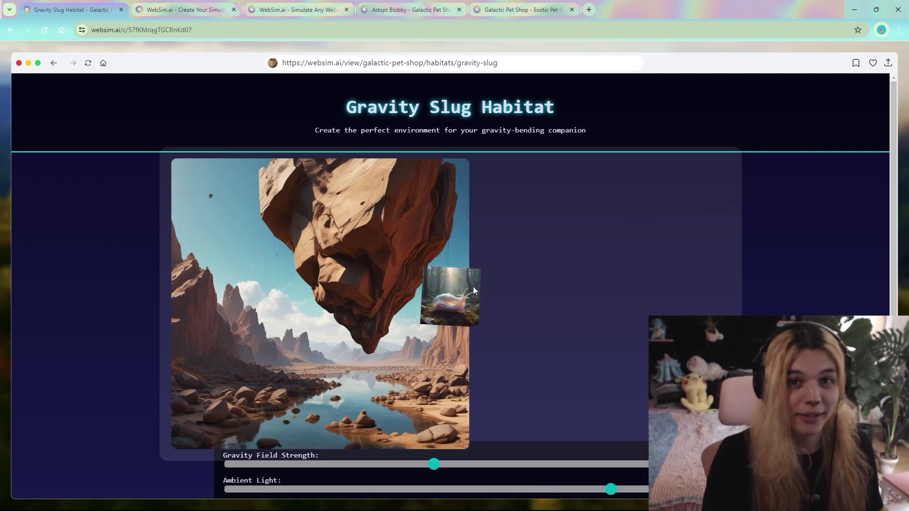
Add the Gravity Slug Habitat page to favourites with the heart icon.
left_click(873, 62)
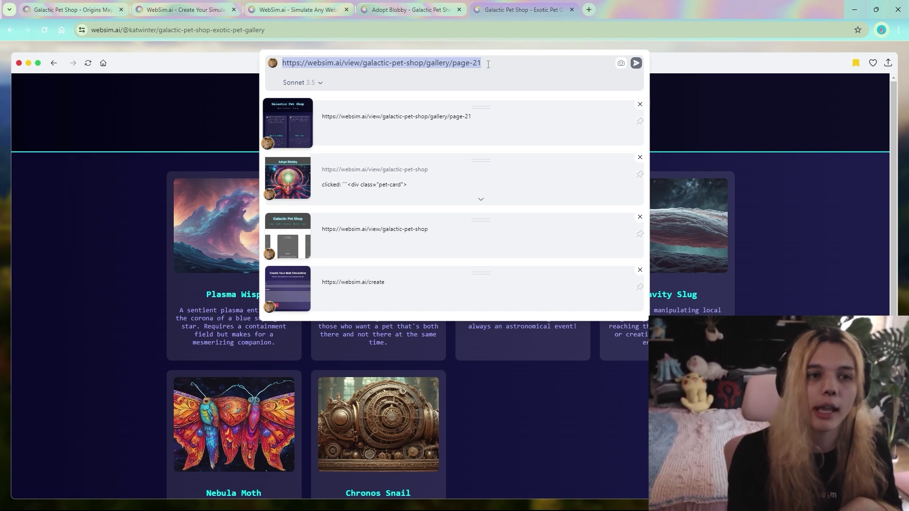
Remove the Adopt Blobby history entry and request a Galactic Pet Shop search page with region and species dropdowns.
left_click(640, 158)
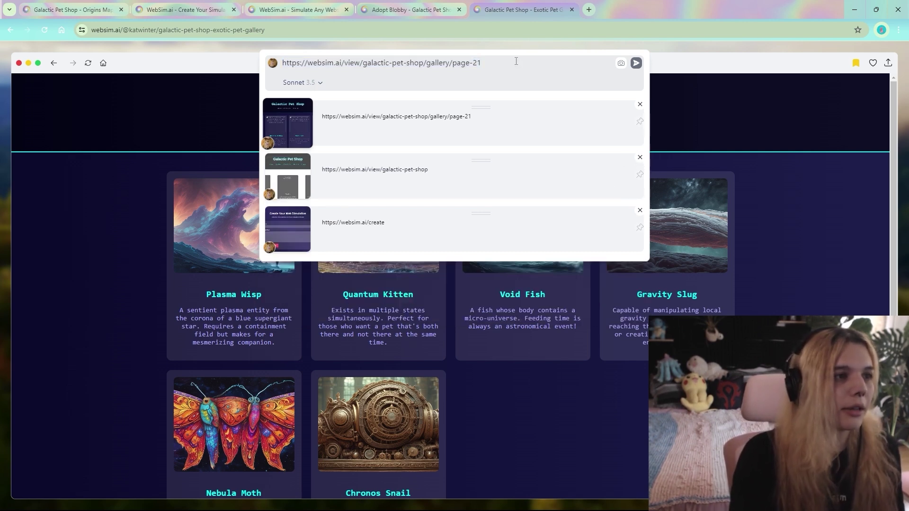
left_click_drag(516, 62, 265, 50)
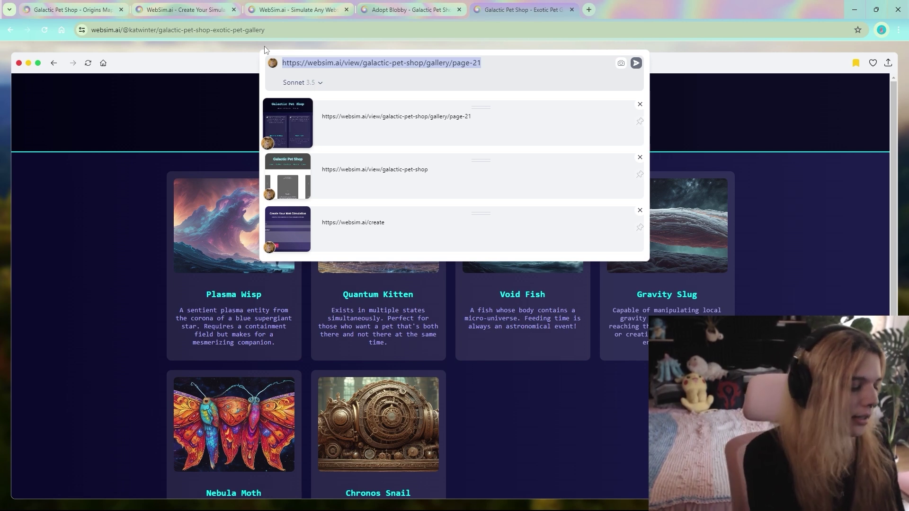
type("bring me to the galactic pet shop")
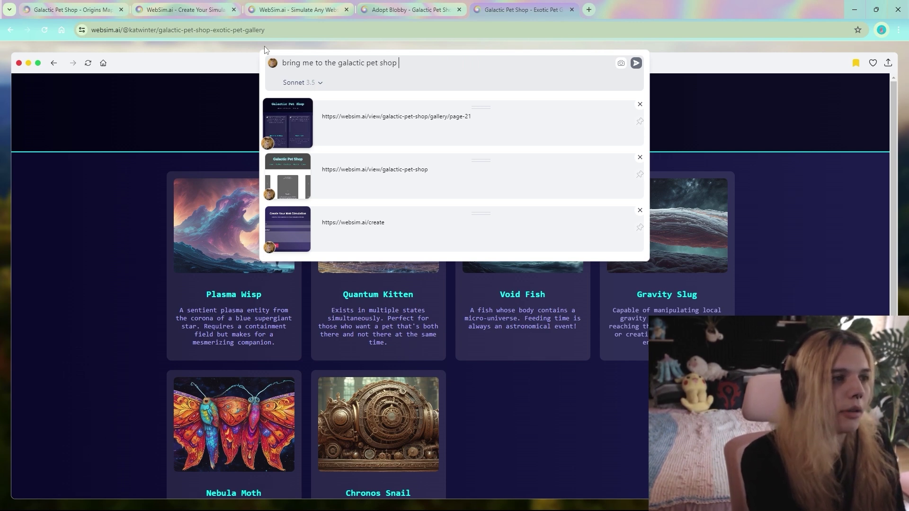
type(" search page where there are drop down menus for region of the g")
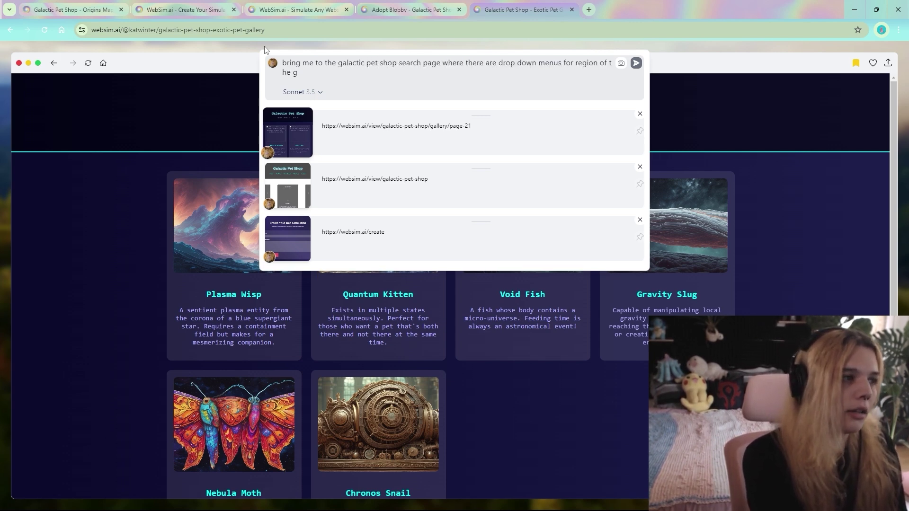
type("alaxy, species of galactic critter, and anything else you think that a galacti")
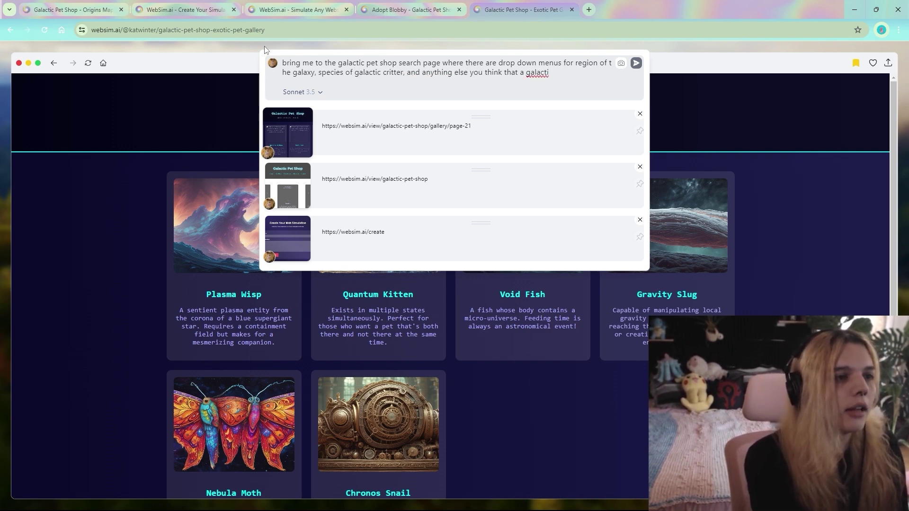
type("shop's adoption sear")
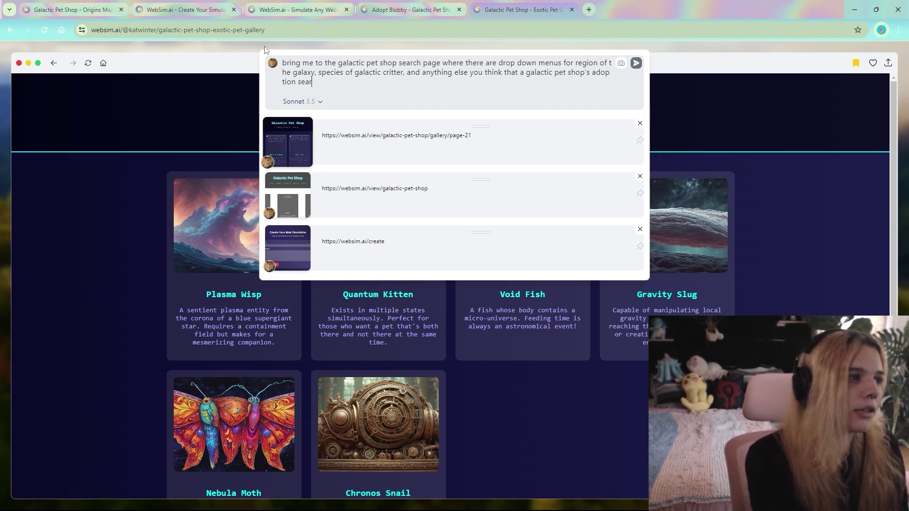
type("ch could use.,")
key("Return")
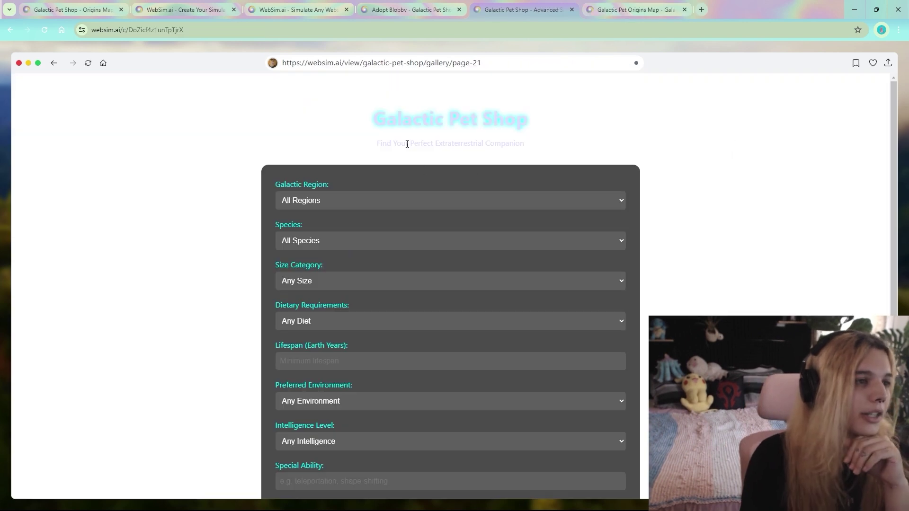
Set the search region to Triangulum and the species to Chronos Snail.
left_click_drag(373, 118, 376, 145)
left_click(524, 148)
left_click(381, 146)
scroll(382, 150, "down", 1)
left_click(358, 144)
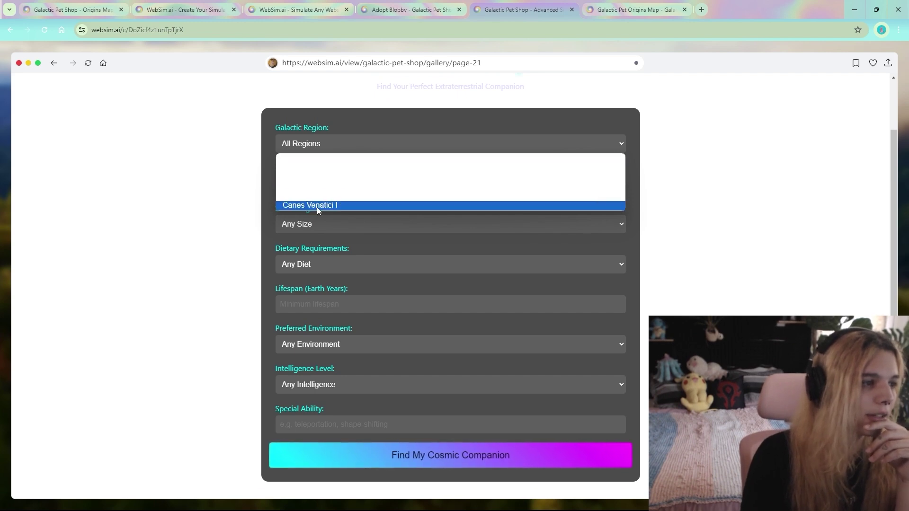
left_click(316, 205)
left_click(335, 184)
left_click(354, 257)
left_click(336, 144)
left_click(333, 188)
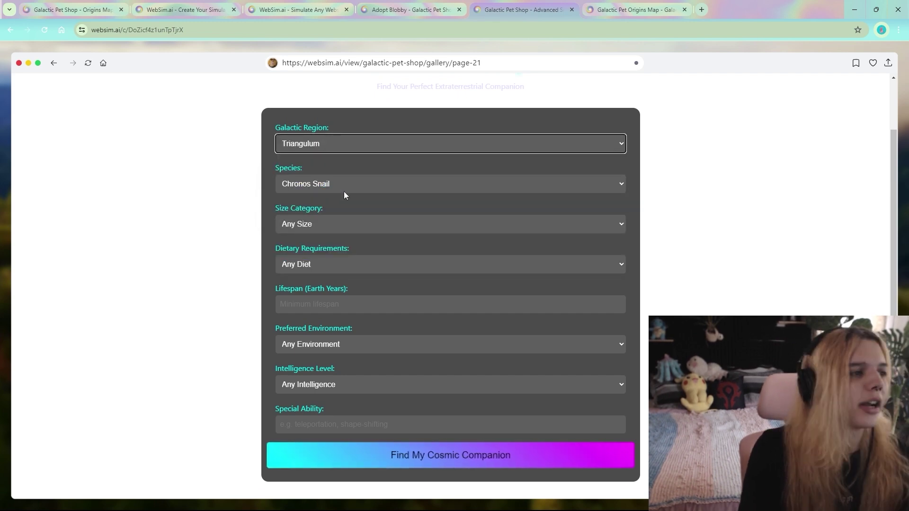
Choose pocket size, Anti-Matter diet and a lifespan of 653.
left_click(339, 224)
left_click(322, 251)
left_click(317, 264)
left_click(319, 316)
left_click(303, 304)
type("653")
Set Plasma environment, Hive Mind intelligence and special ability 'Controls all of time', then run the search.
left_click(311, 344)
left_click(311, 402)
left_click(313, 384)
left_click(314, 444)
left_click(394, 422)
type("Controls all of time")
left_click(384, 459)
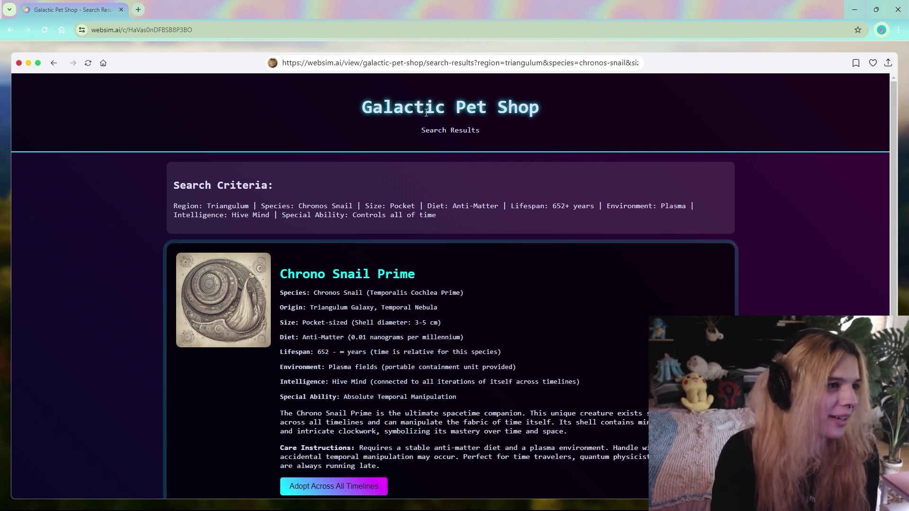
scroll(391, 156, "down", 1)
scroll(391, 156, "down", 1)
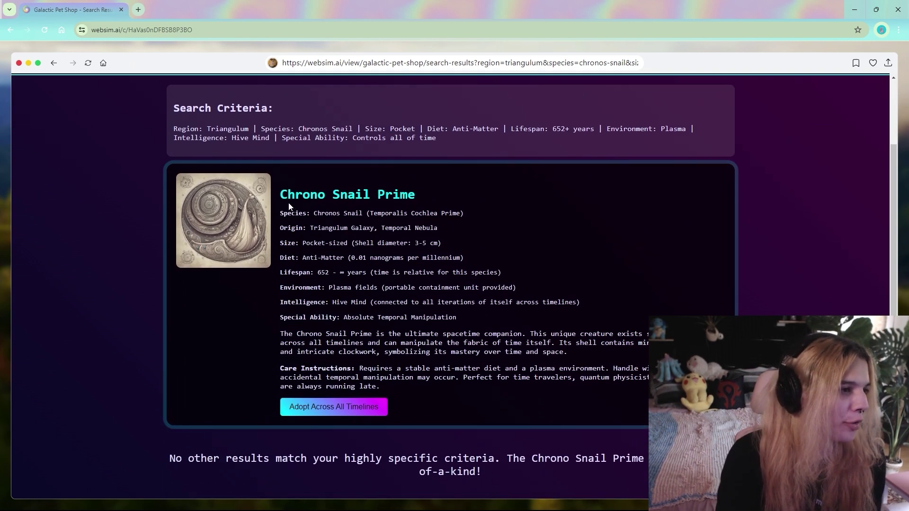
Return to the generated search page through the site's history panel.
left_click_drag(368, 195, 416, 195)
left_click(398, 195)
scroll(315, 206, "up", 2)
double_click(315, 205)
left_click(353, 62)
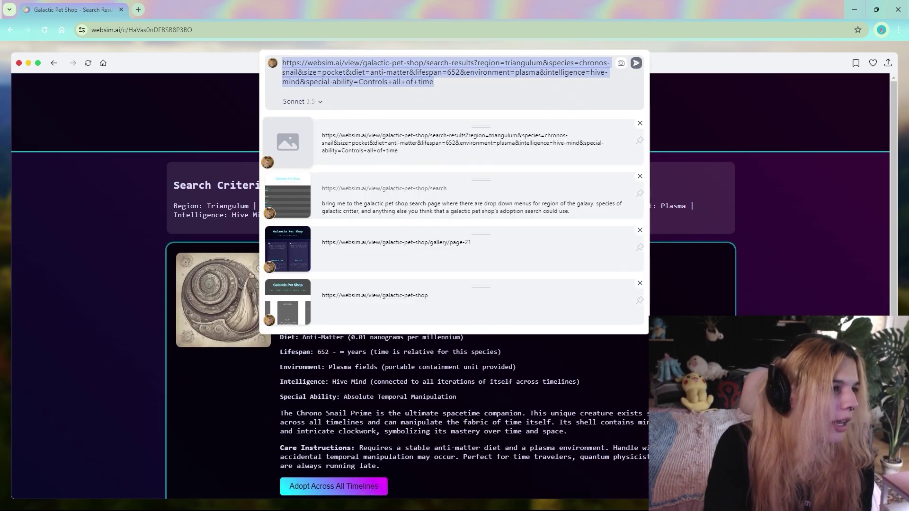
left_click(280, 193)
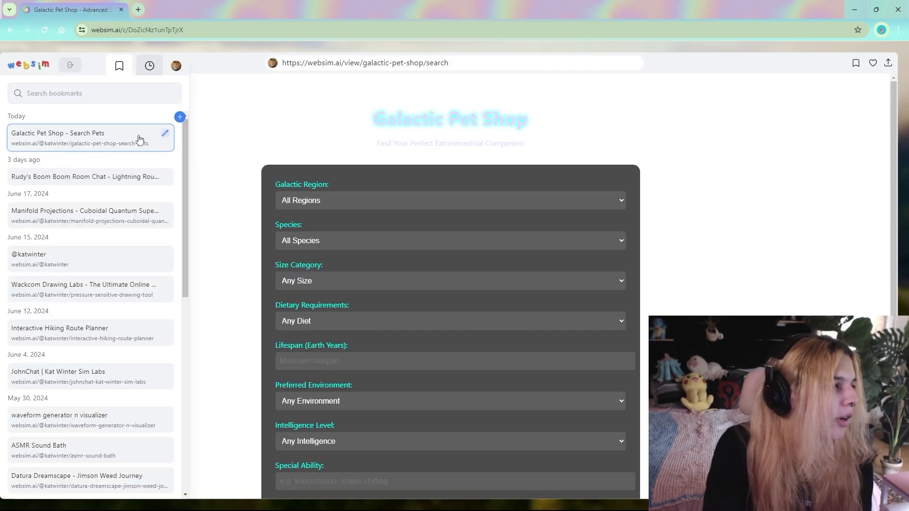
Retitle the bookmark to 'Search Pets' and reset its link to galactic-pet-shop-search-pets.
left_click(165, 135)
left_click(308, 106)
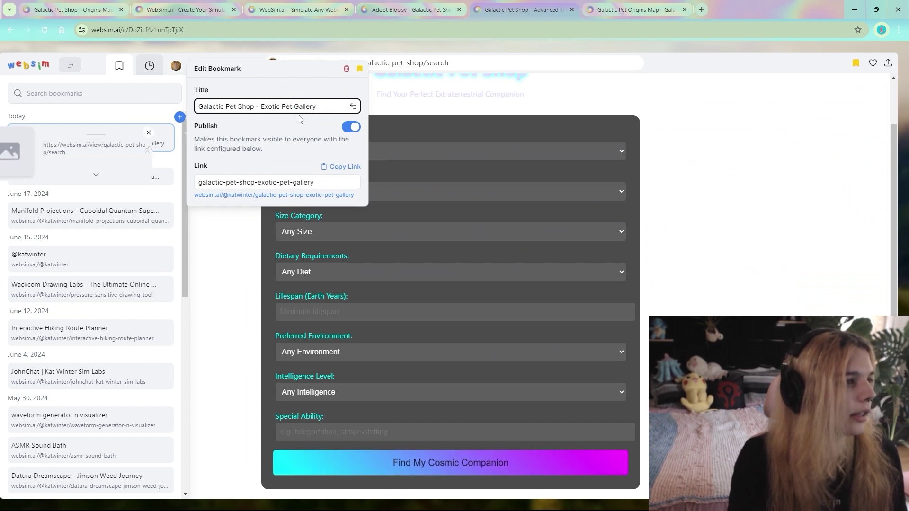
key("BackSpace")
key("BackSpace")
key("BackSpace")
key("BackSpace")
key("BackSpace")
key("BackSpace")
key("BackSpace")
key("BackSpace")
key("BackSpace")
key("BackSpace")
type("Search Pets")
left_click(351, 127)
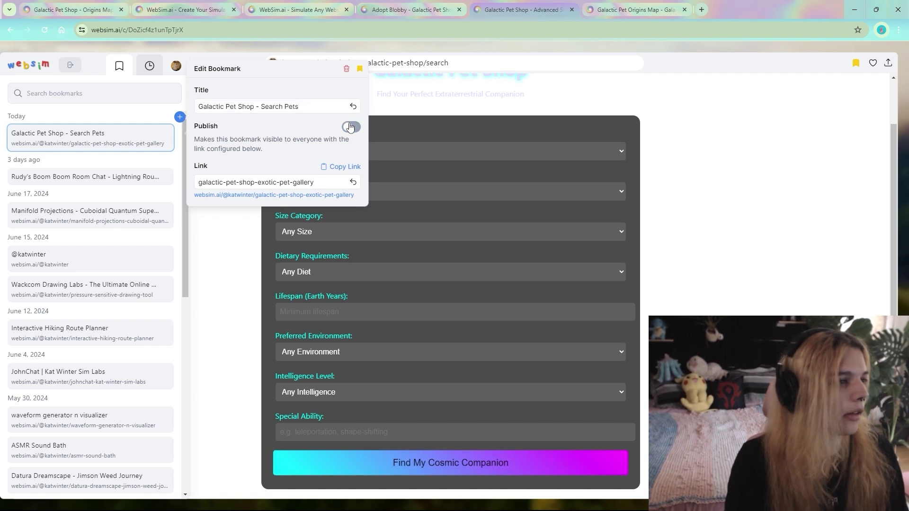
left_click(353, 182)
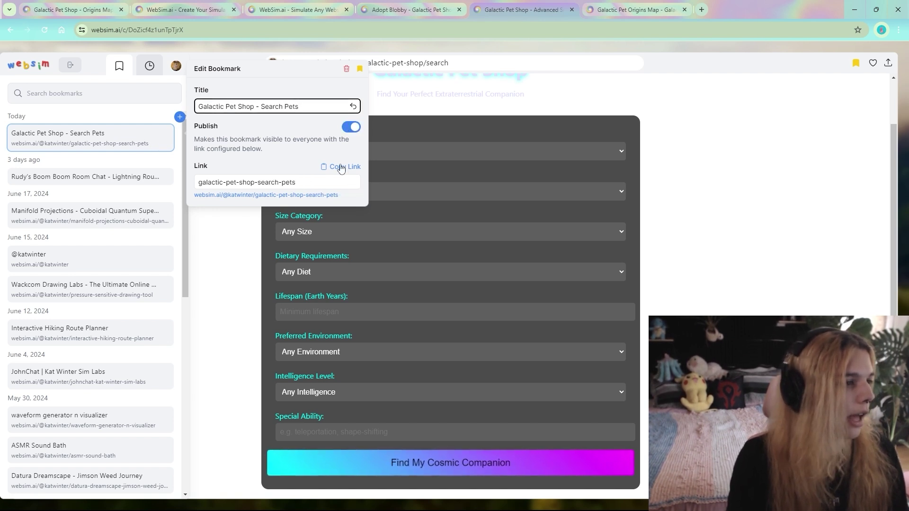
Load the copied bookmark link in a new tab to check it, then close that tab.
key("ctrl+t")
type("https://websim.ai/@katwinter/galactic-pet-shop-search-pets")
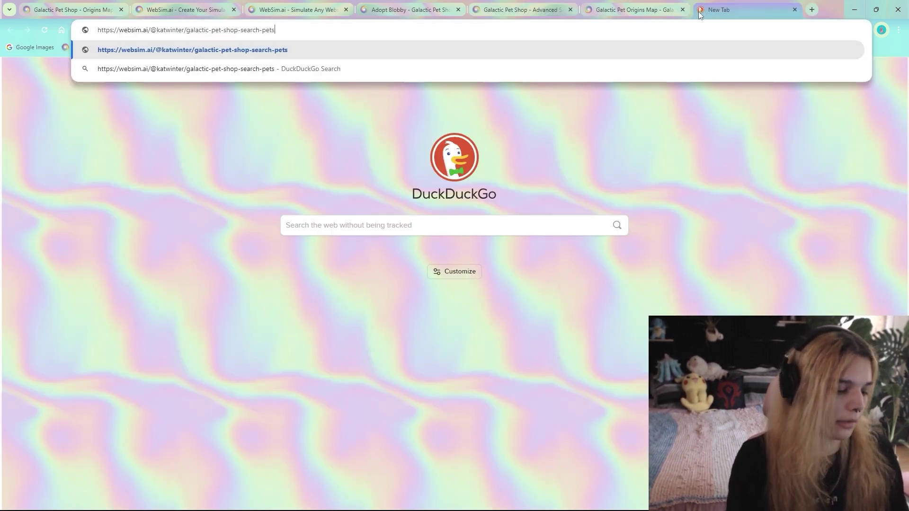
key("Return")
key("ctrl+w")
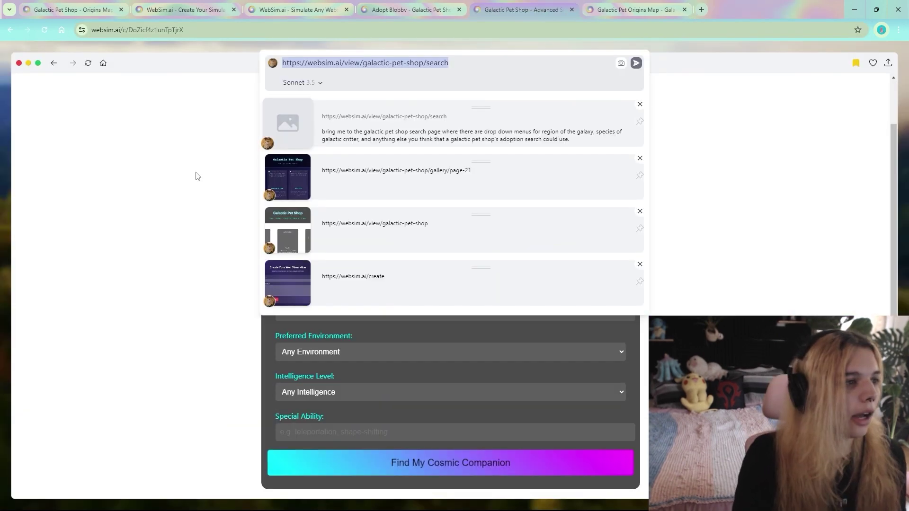
Ask WebSim to keep the search page's functionality but redo its visual theming.
left_click(196, 176)
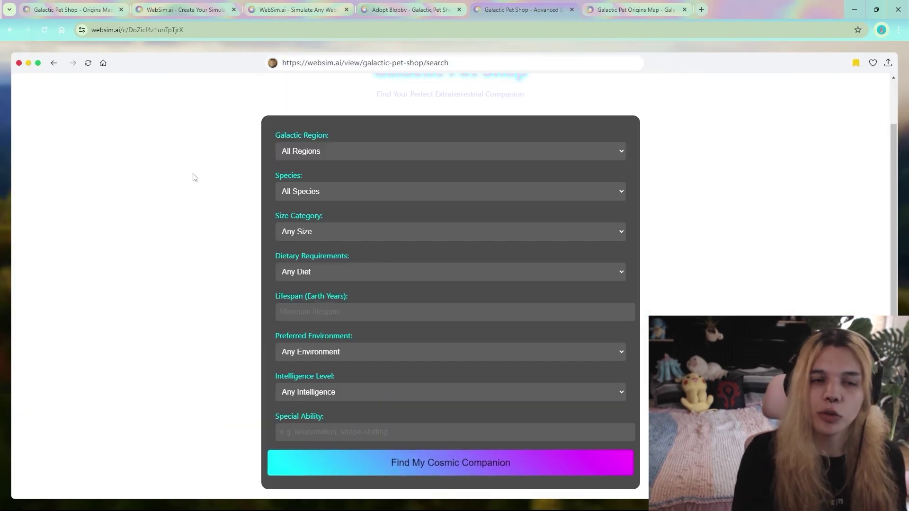
left_click(353, 59)
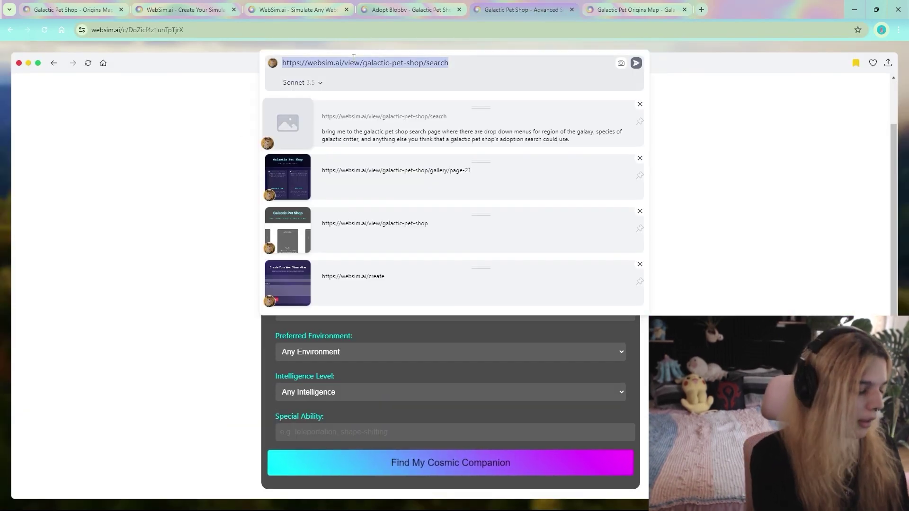
key("BackSpace")
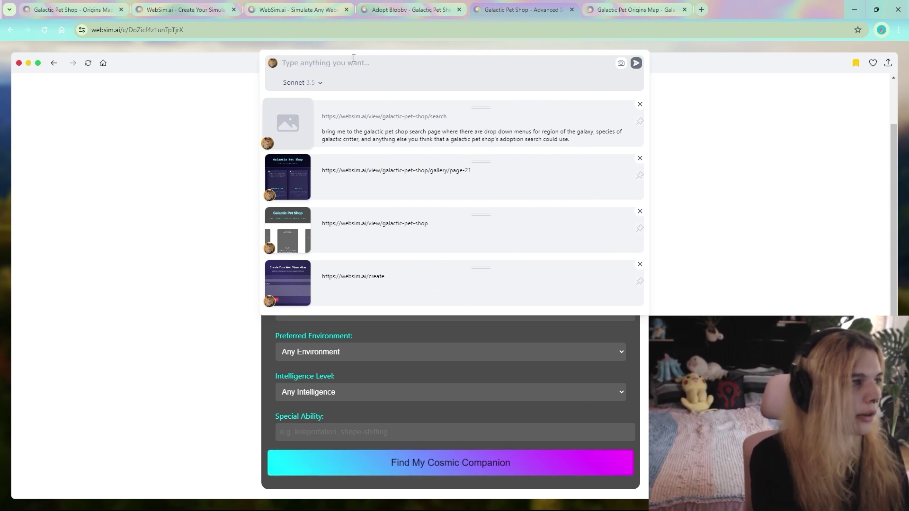
type("keep the f")
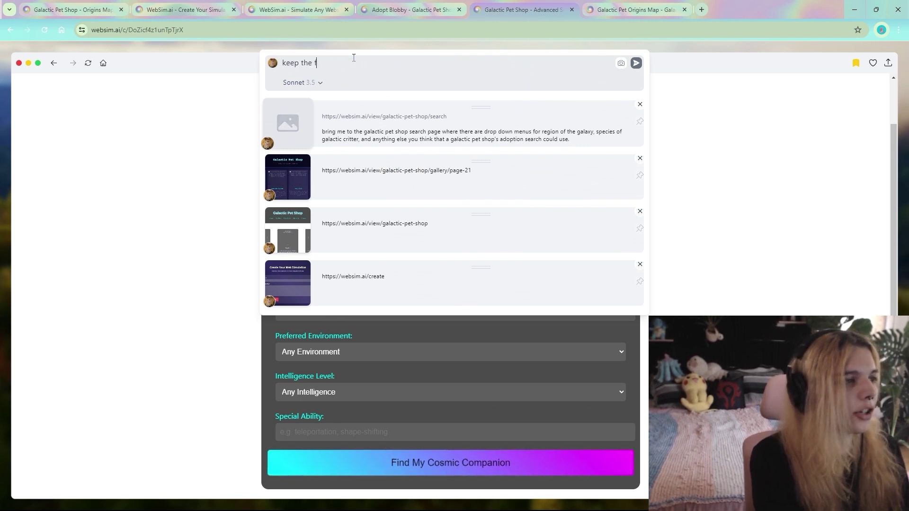
type("unctionality of this p")
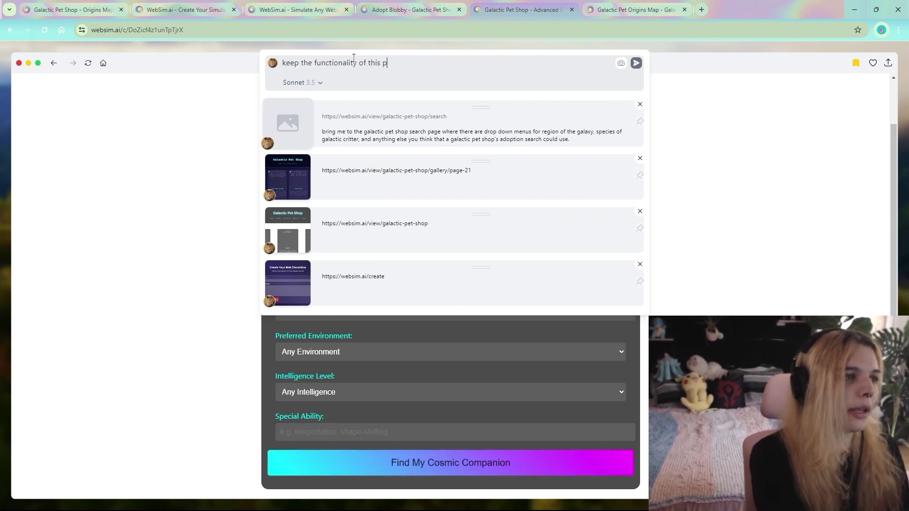
type("age the same, and let's re-do the visual ")
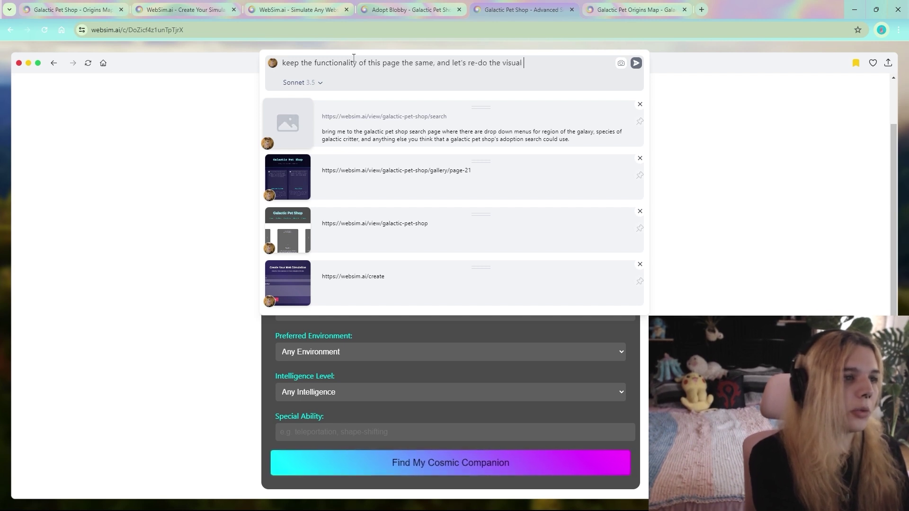
type("theming to be more read able, be")
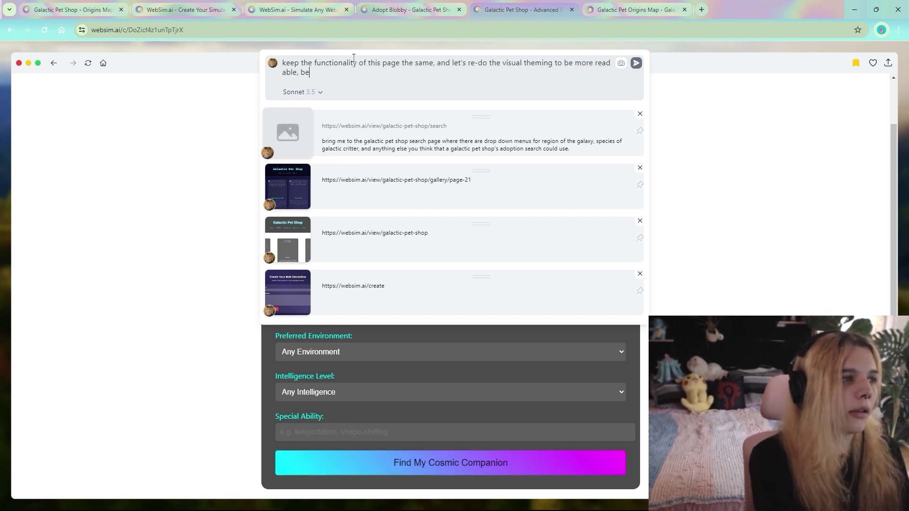
type("autiful, and ")
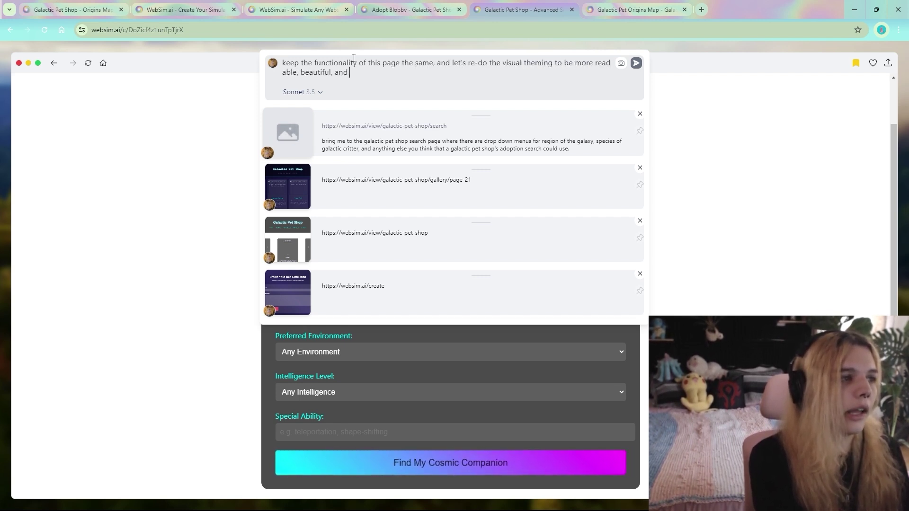
type("intuitive")
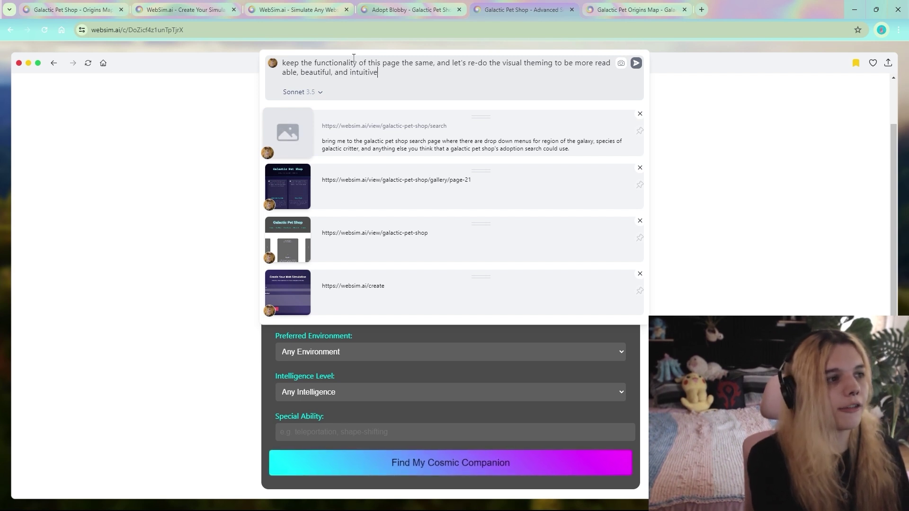
type(".")
key("Return")
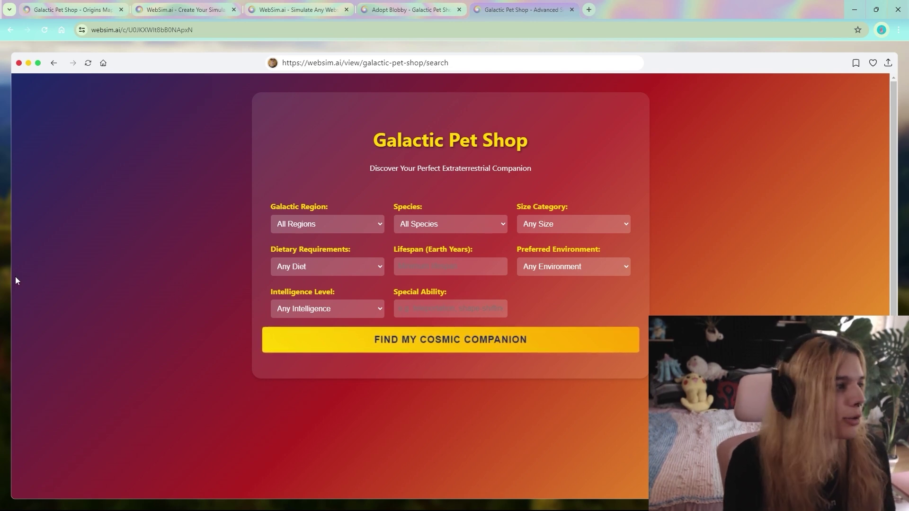
Update the Search Pets bookmark to the current redesigned page.
mouse_move(12, 280)
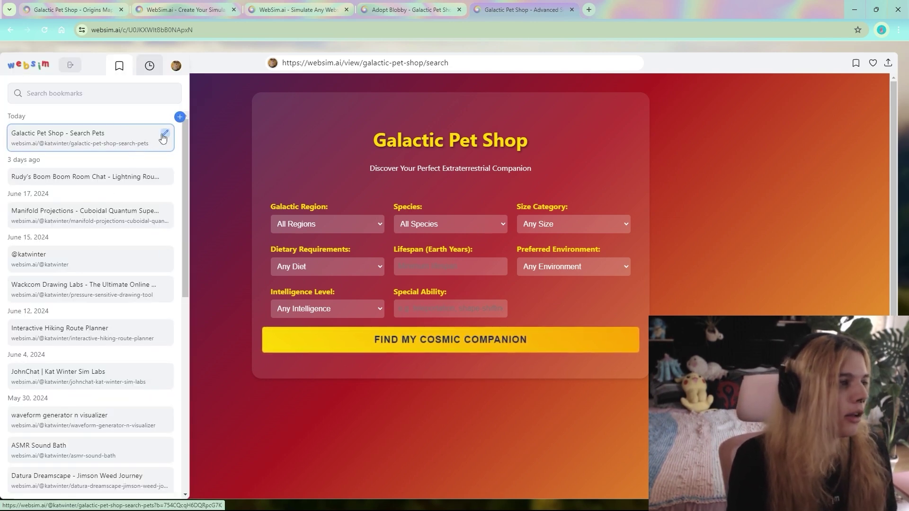
left_click(163, 134)
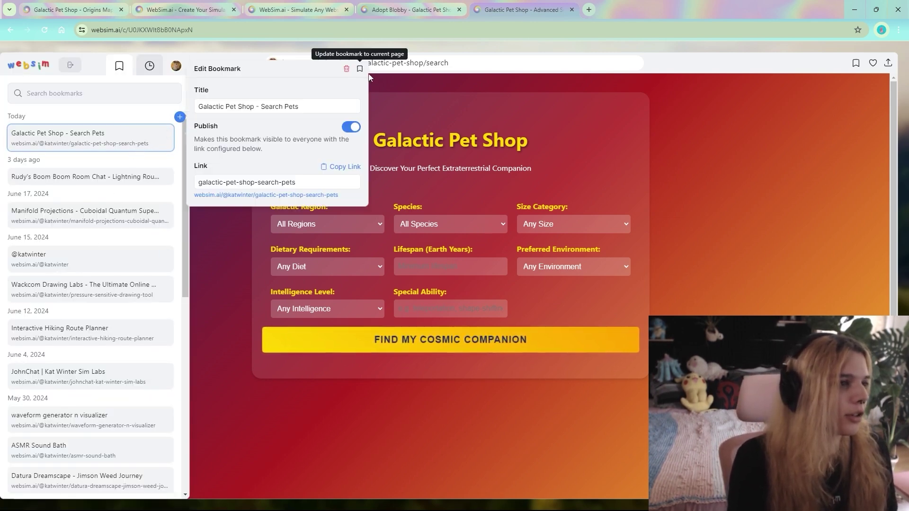
left_click(360, 69)
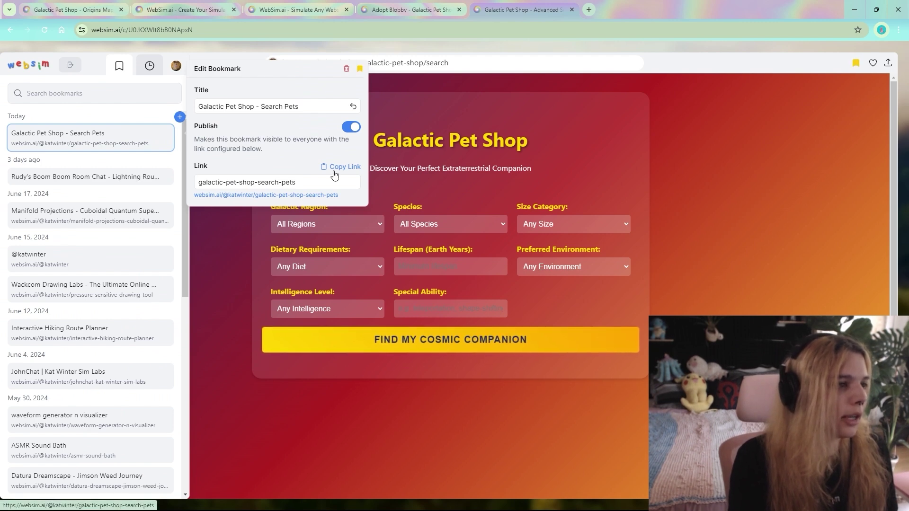
Paste the copied bookmark link into a new tab to confirm it, then close the tab.
left_click(589, 11)
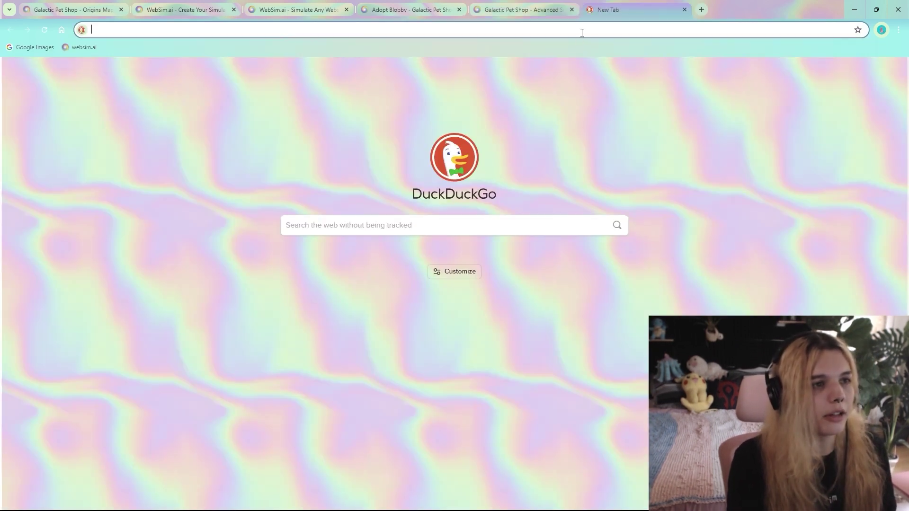
right_click(582, 32)
left_click(618, 118)
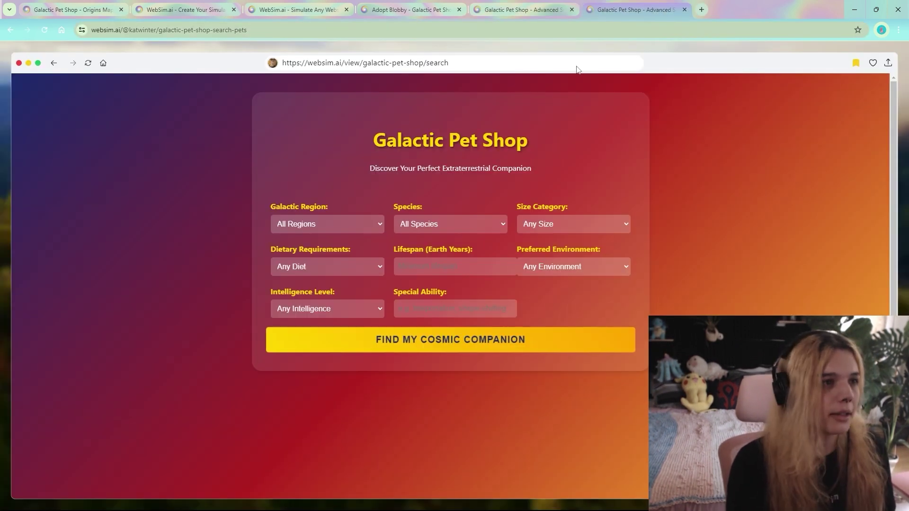
left_click(684, 10)
Append profiles/adopters/ plus the user's handle to the page address and load it.
left_click(435, 66)
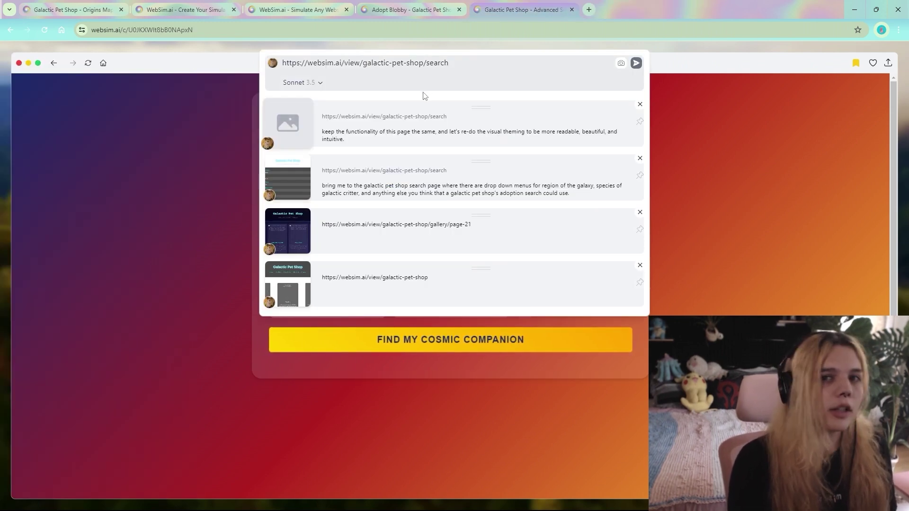
left_click(141, 180)
mouse_move(3, 243)
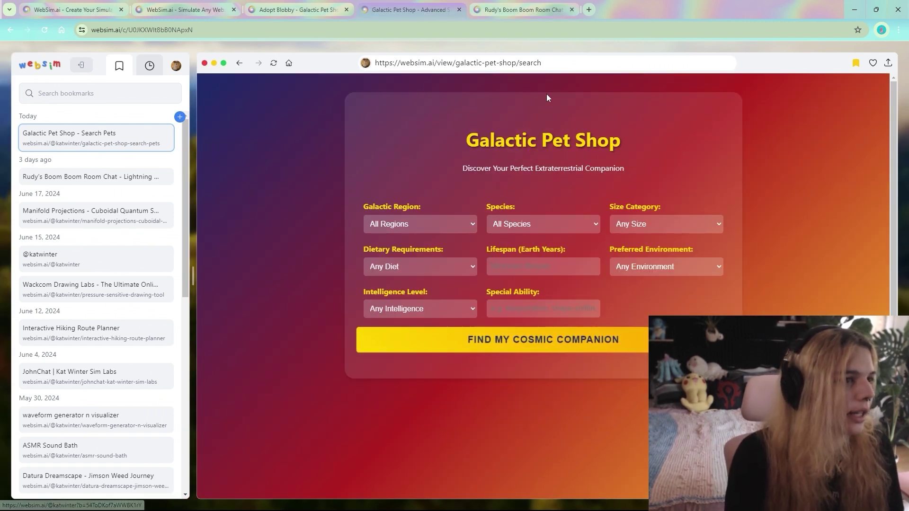
left_click(529, 64)
left_click_drag(161, 268, 529, 102)
left_click(553, 68)
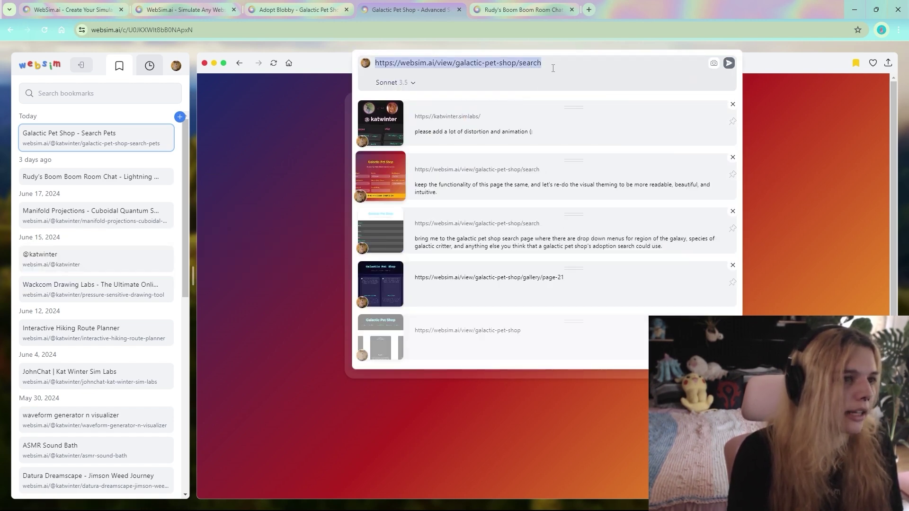
left_click(552, 68)
key("ctrl+a")
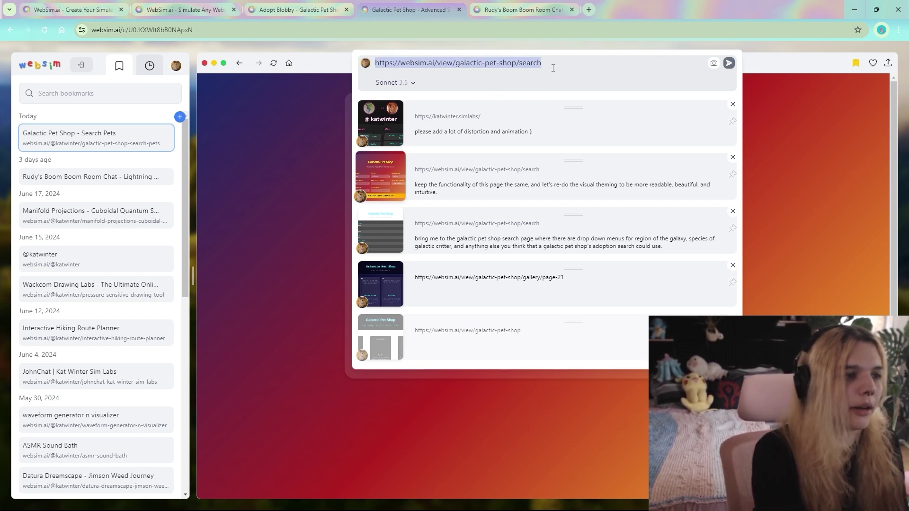
left_click(552, 68)
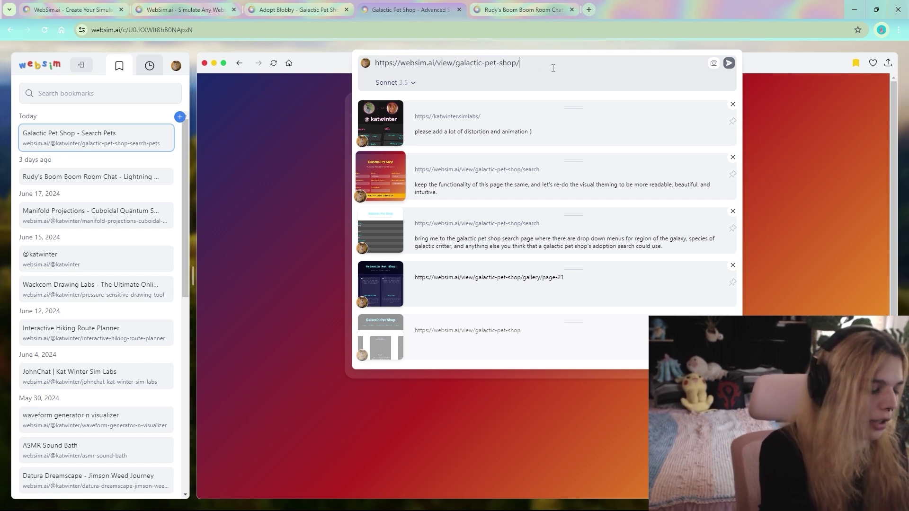
type("profiles/adopters/")
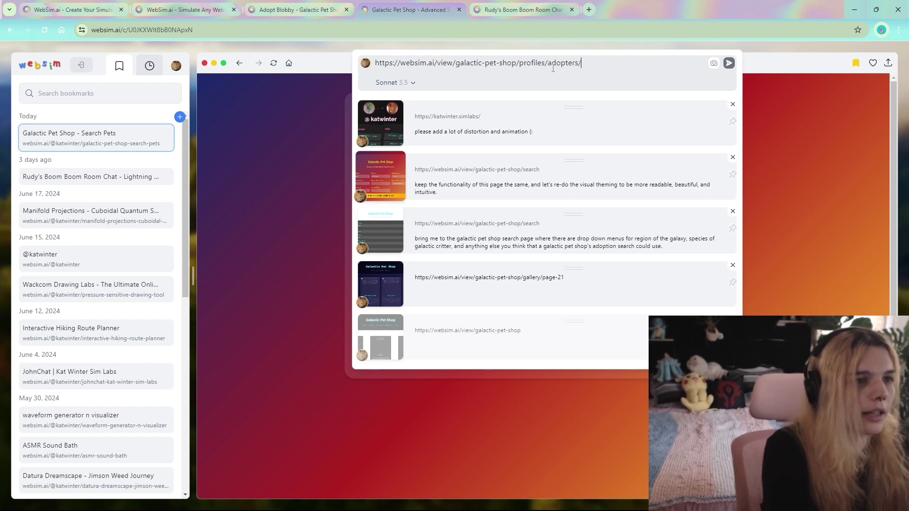
type("katwinter")
key("Return")
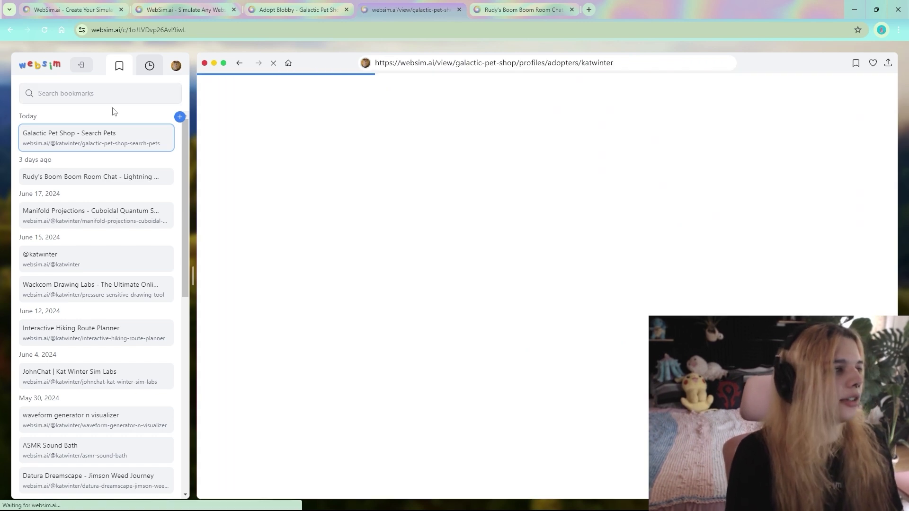
Close the bookmarks sidebar and page history to view the profile listing Stellaris, Schrödinger and Abyss.
left_click(81, 65)
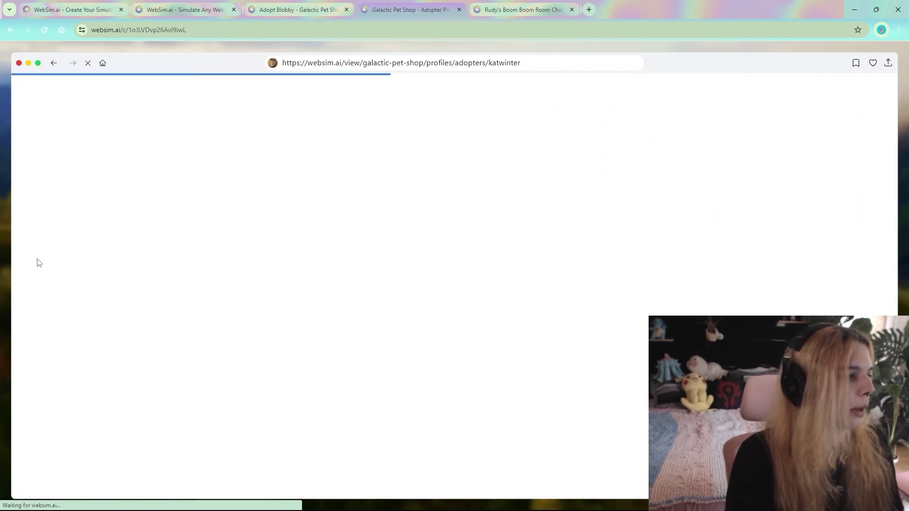
mouse_move(7, 268)
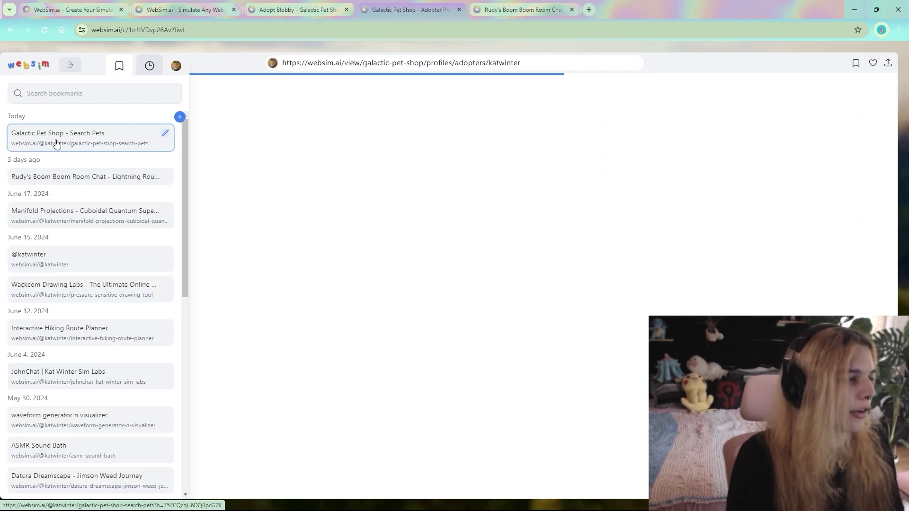
left_click(409, 77)
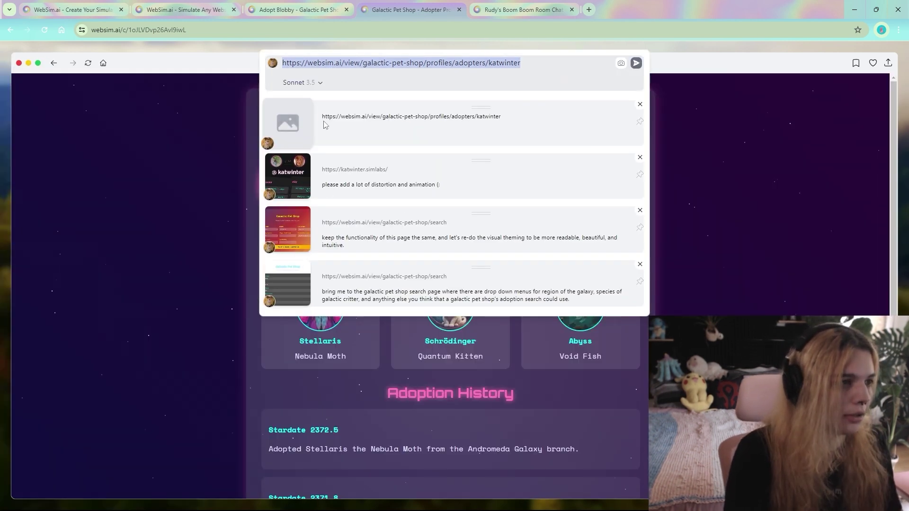
left_click_drag(323, 116, 490, 116)
left_click(128, 270)
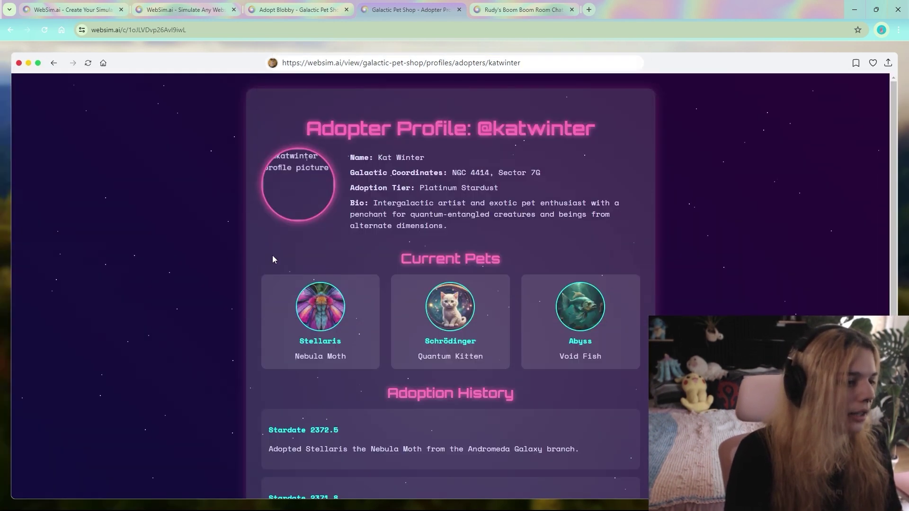
Delete the personal-site and previous profile entries from history and regenerate the adopter profile page.
double_click(470, 63)
left_click(328, 64)
left_click_drag(526, 58, 319, 74)
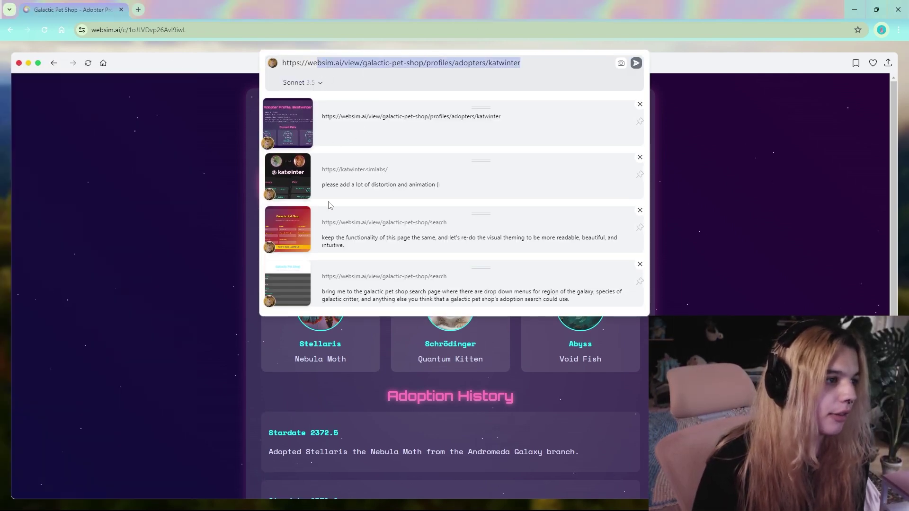
left_click(481, 231)
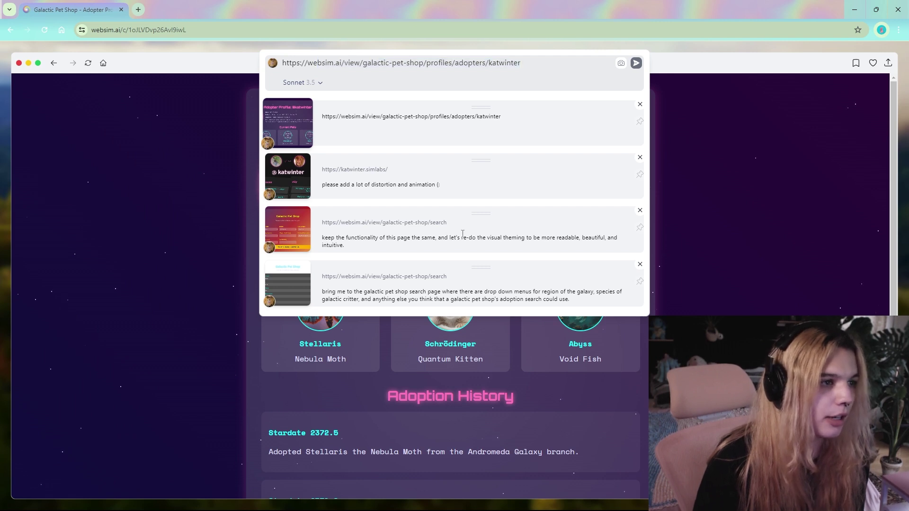
left_click(640, 157)
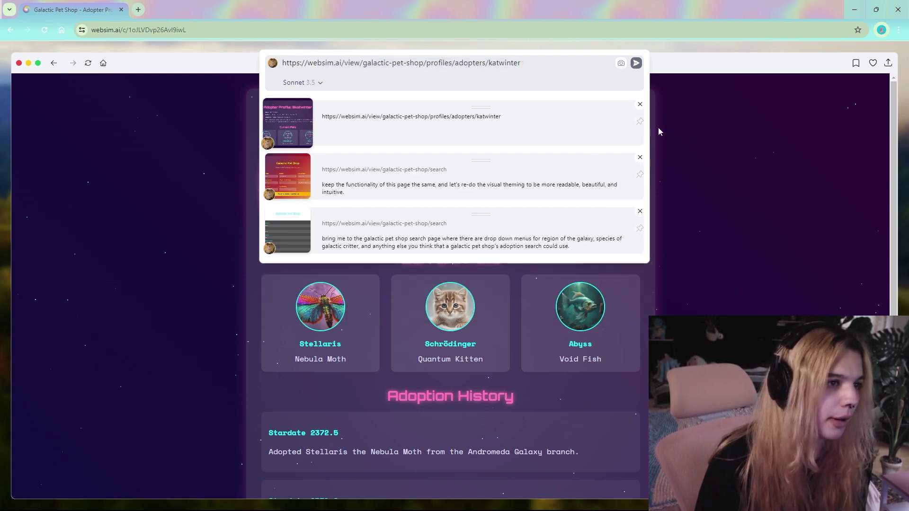
left_click(640, 104)
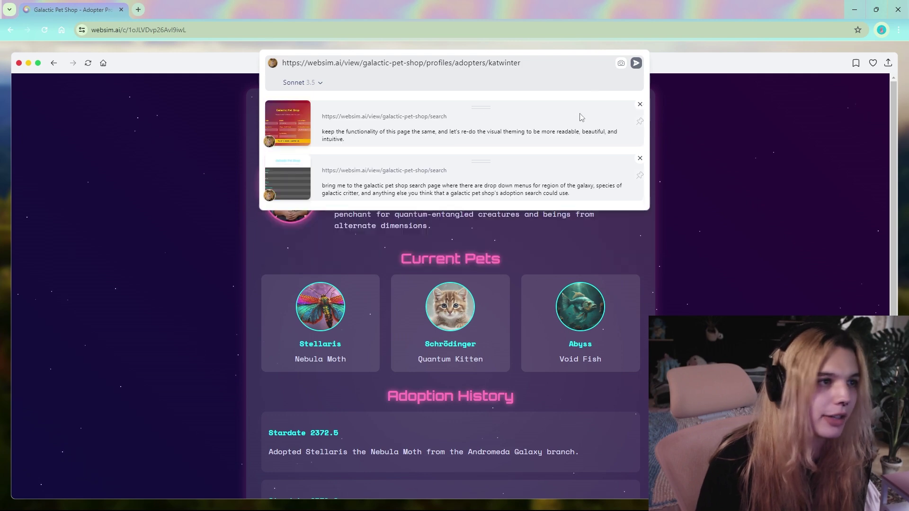
left_click(636, 63)
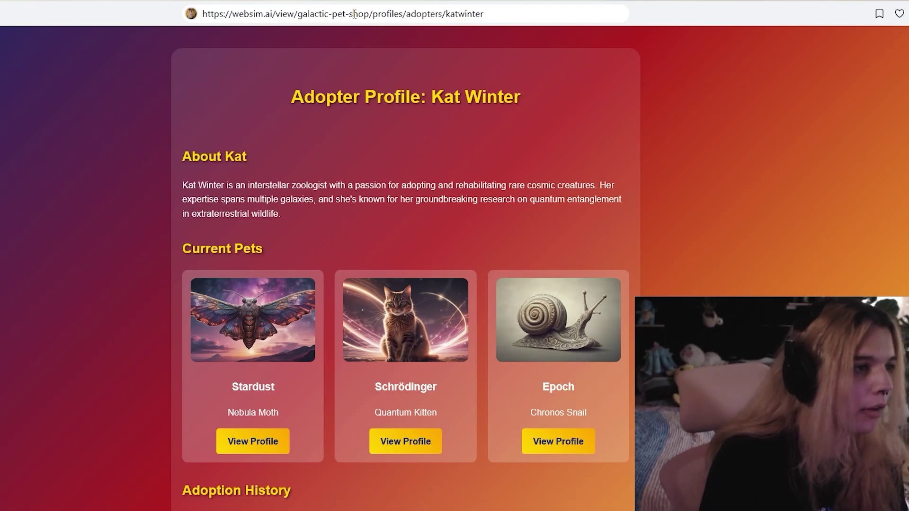
left_click(307, 14)
left_click(98, 110)
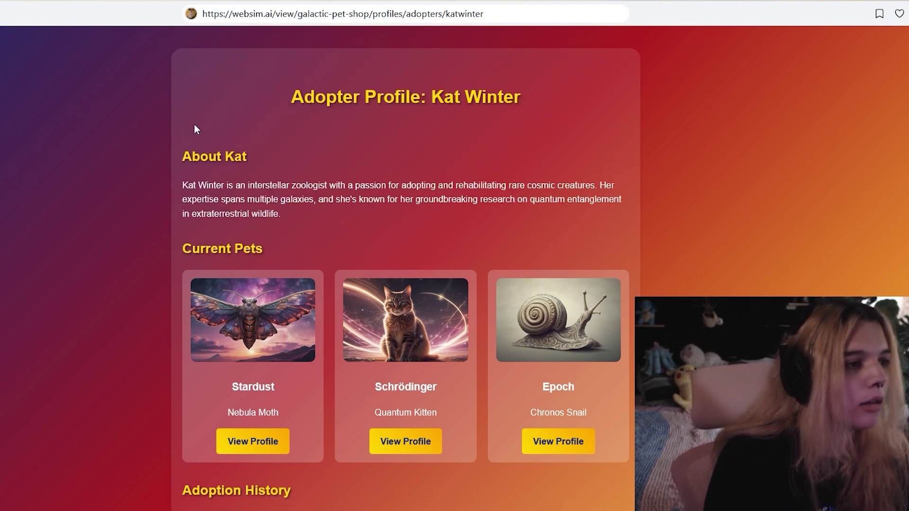
left_click(372, 23)
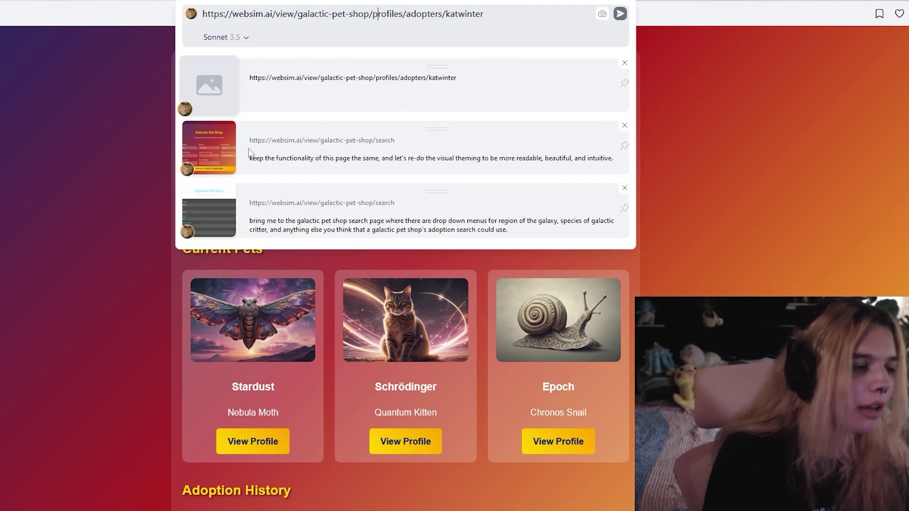
left_click_drag(250, 140, 394, 141)
left_click(257, 153)
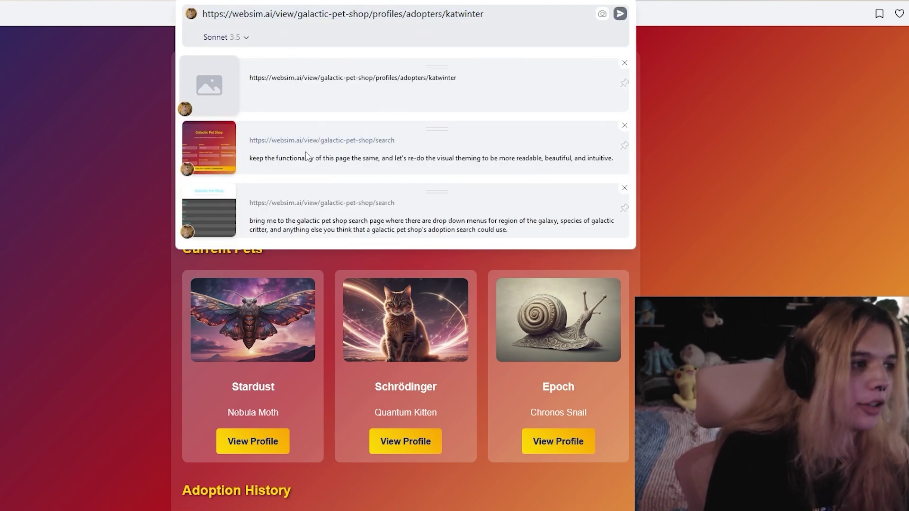
left_click(64, 95)
scroll(61, 108, "down", 8)
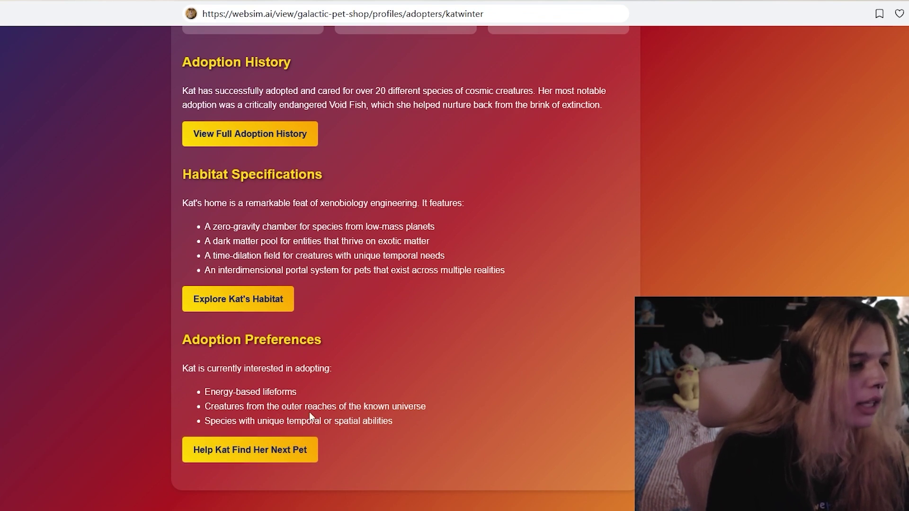
left_click_drag(411, 271, 325, 240)
scroll(316, 231, "up", 5)
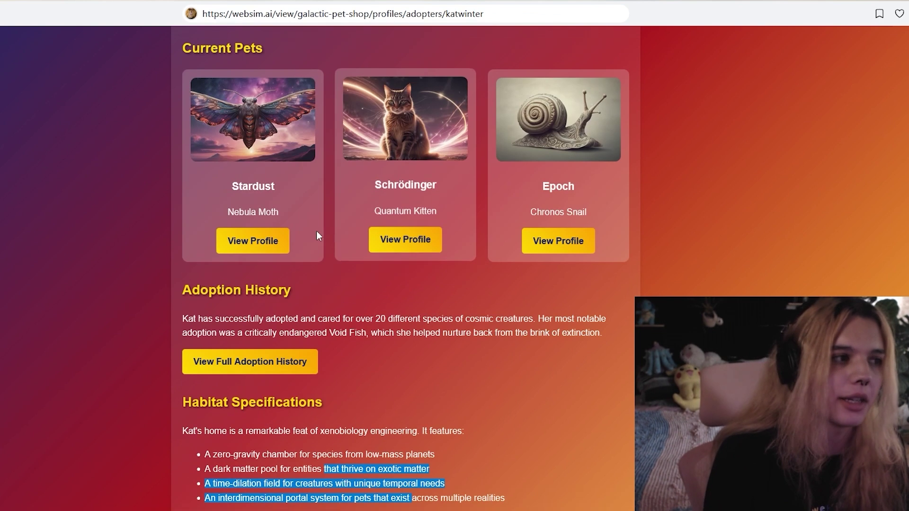
right_click(196, 22)
left_click(222, 44)
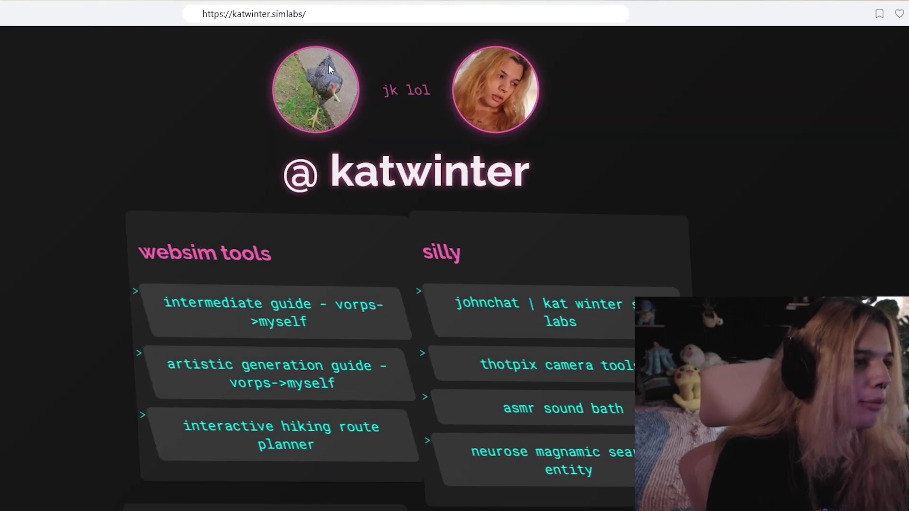
scroll(334, 113, "down", 1)
scroll(335, 112, "up", 1)
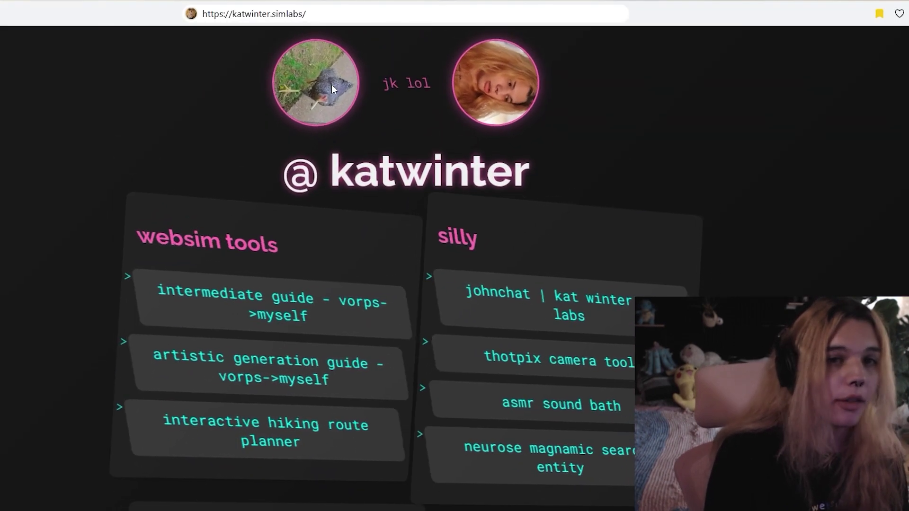
key("ctrl+w")
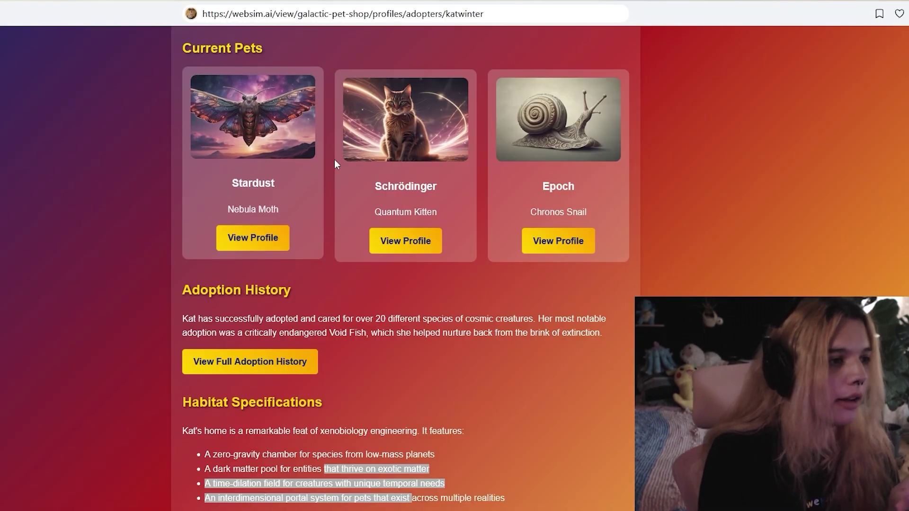
left_click(359, 14)
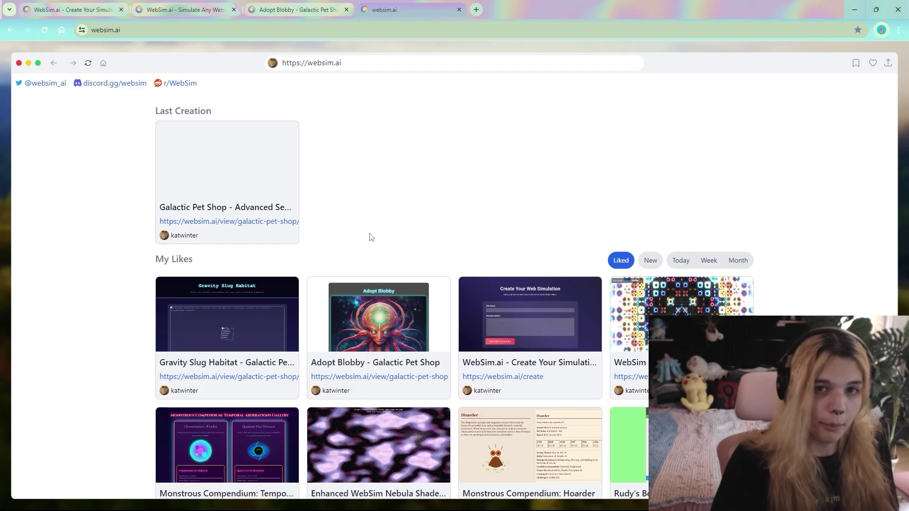
Cycle through the landing, Create Your Web Simulation, Adopt Blobby and Galactic Pet Shop tabs.
left_click(366, 65)
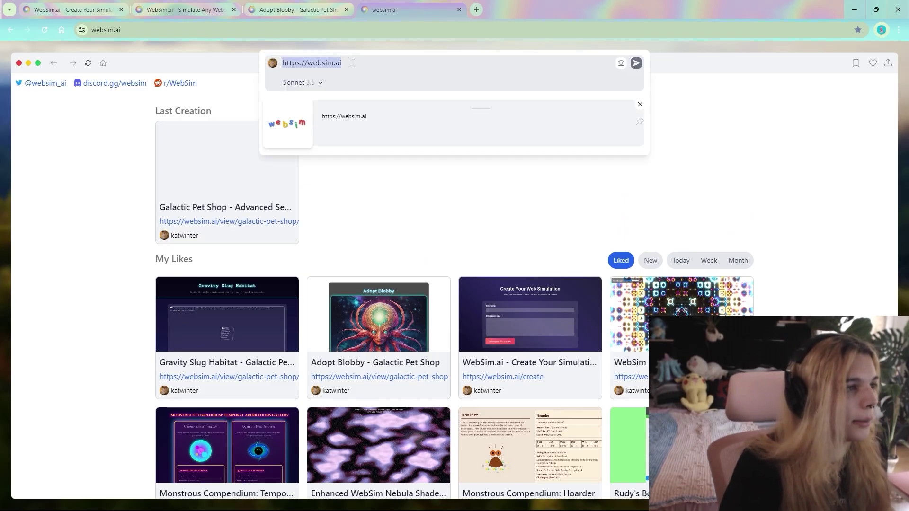
key("ctrl+2")
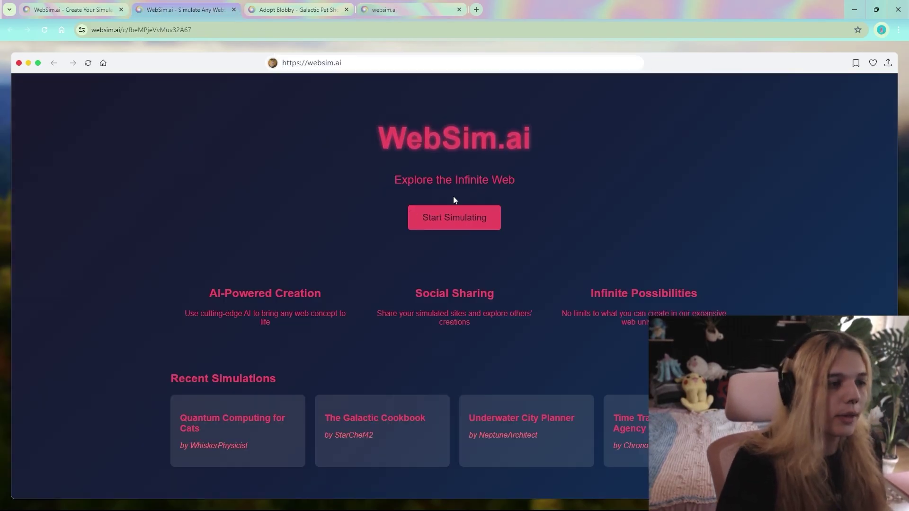
key("ctrl+1")
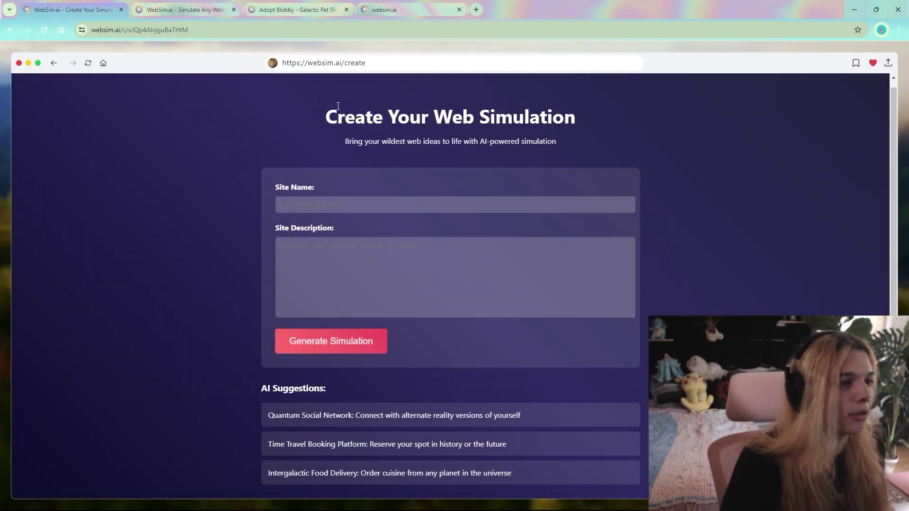
double_click(369, 115)
triple_click(369, 115)
double_click(550, 129)
key("ctrl+2")
left_click(268, 5)
left_click(318, 68)
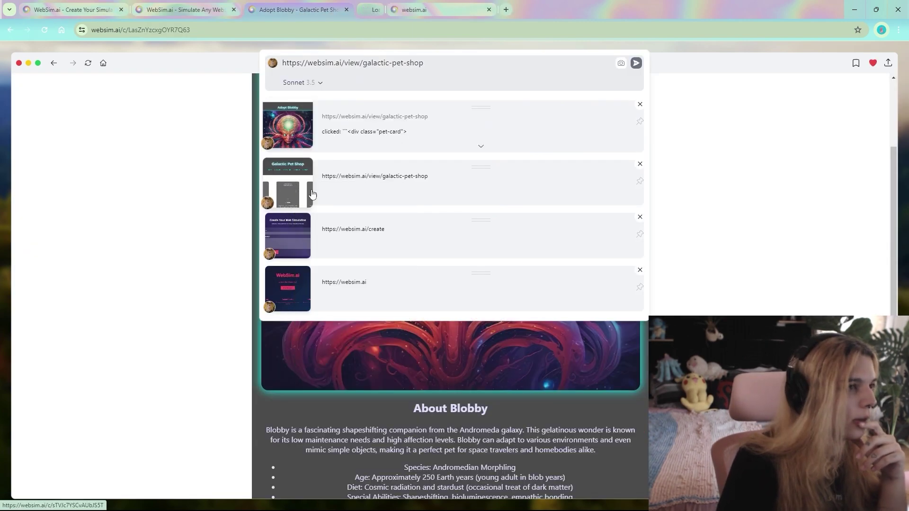
left_click(387, 11)
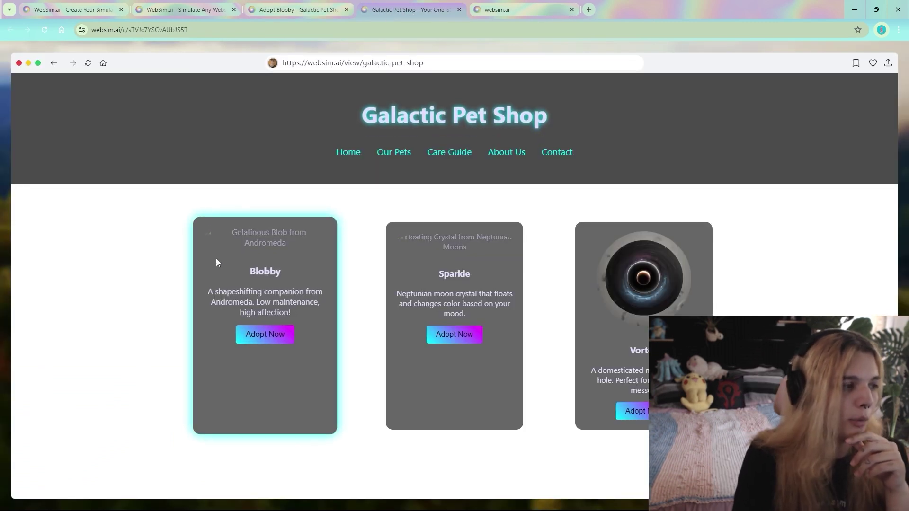
Return to the WebSim home tab and slide out the bookmarks list showing Search Pets.
right_click(213, 260)
left_click(248, 228)
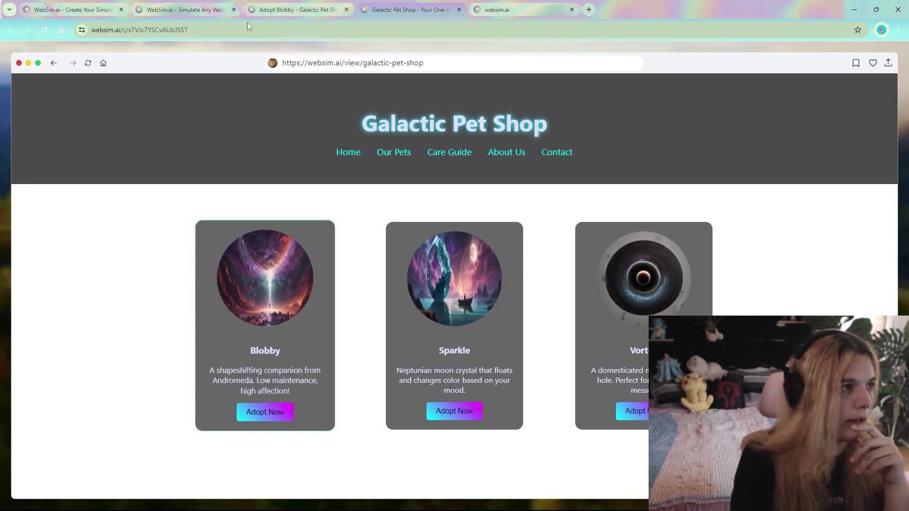
key("ctrl+shift+Tab")
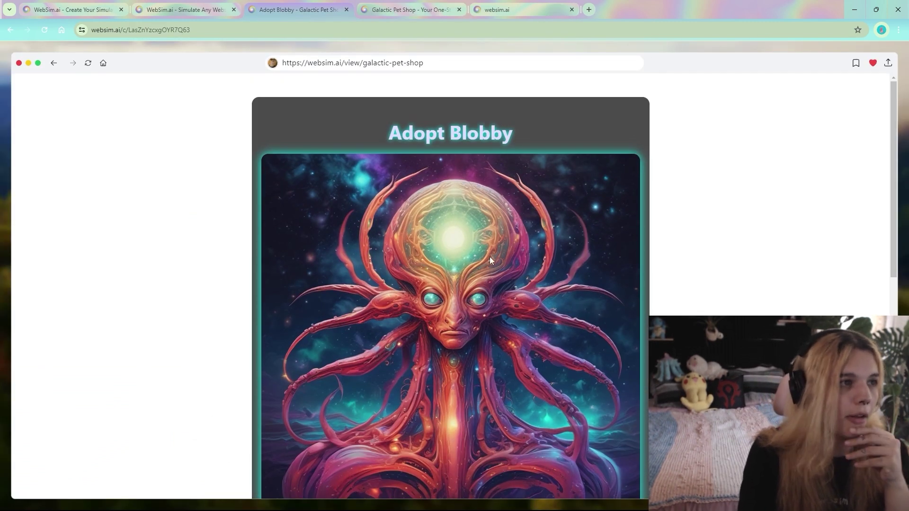
key("ctrl+Tab")
key("ctrl+Tab")
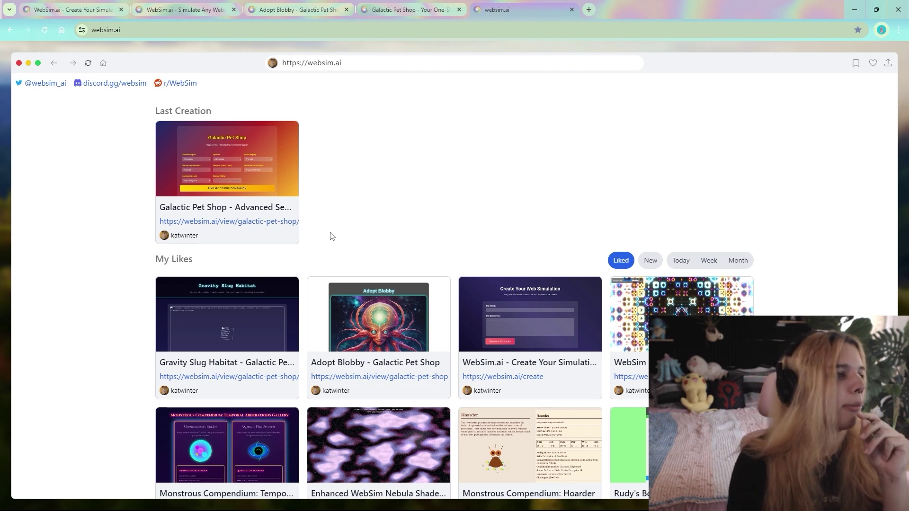
left_click(403, 9)
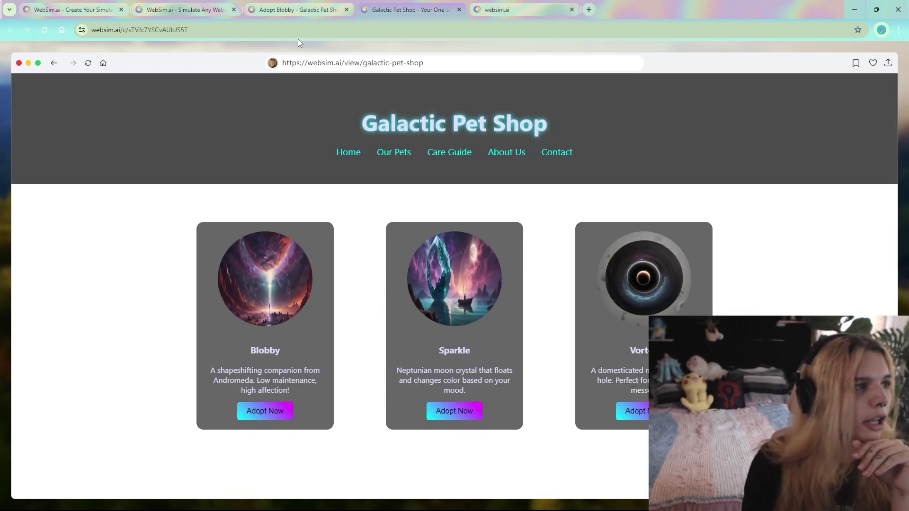
key("ctrl+Tab")
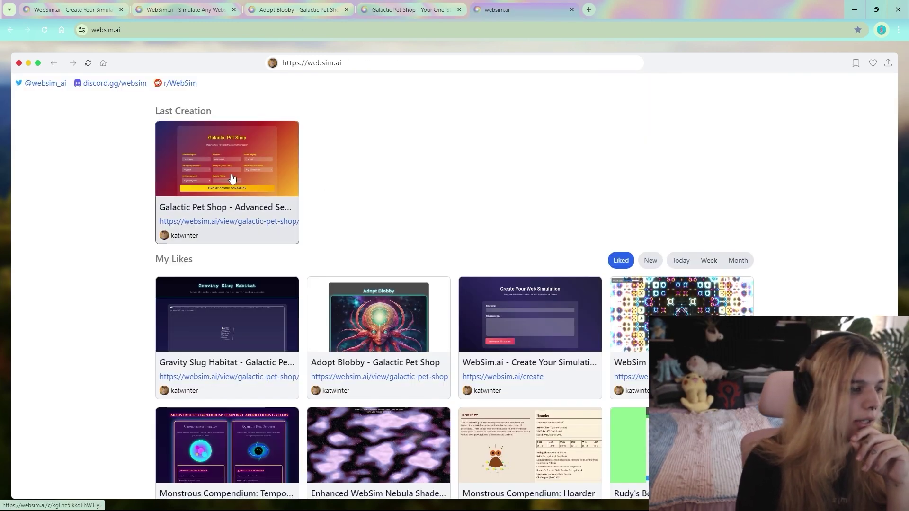
mouse_move(5, 429)
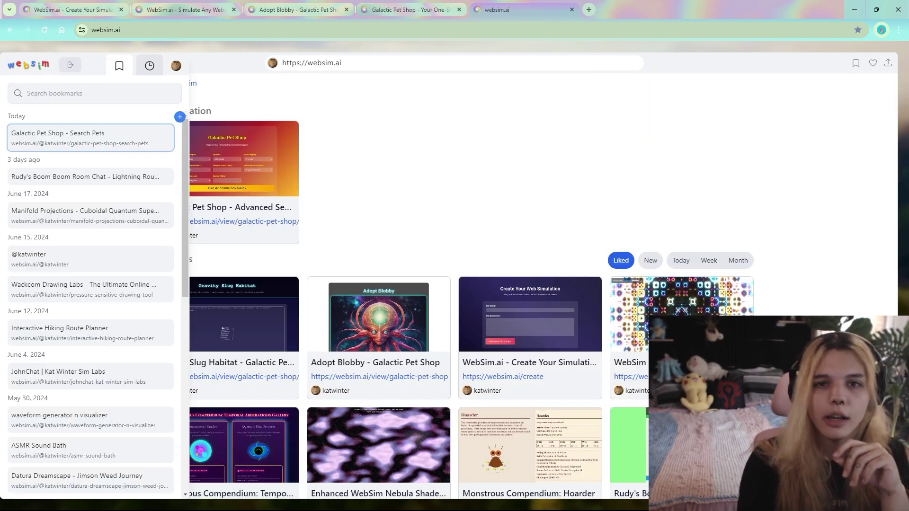